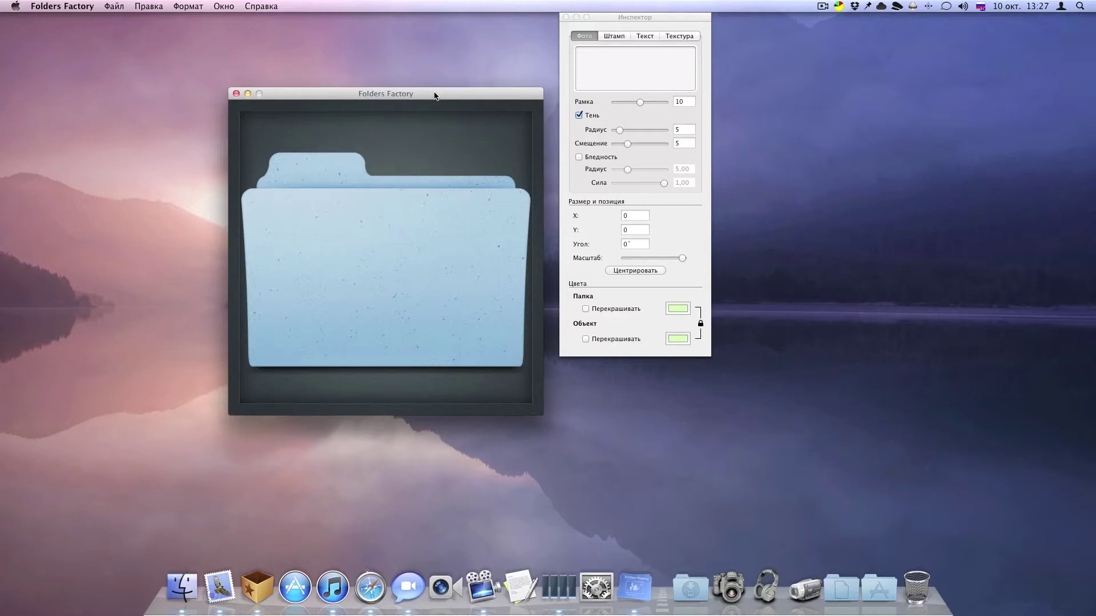
Arrange the folder preview and inspector windows side by side, view the stamp settings, and return to photo mode
{"action": "left_click_drag", "start_coordinate": [434, 96], "coordinate": [412, 89]}
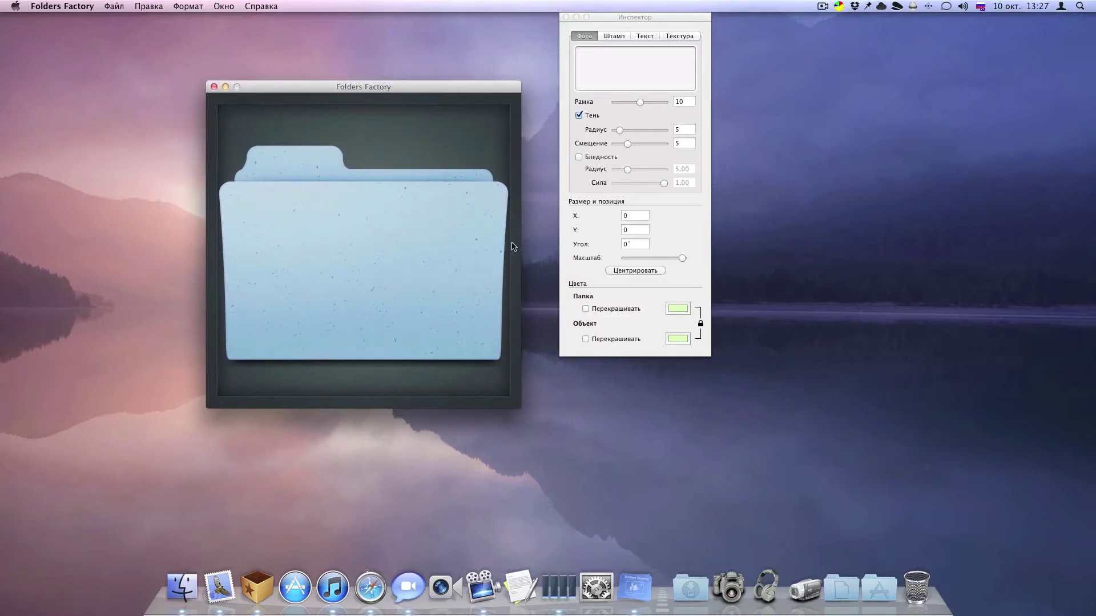
{"action": "left_click_drag", "start_coordinate": [628, 18], "coordinate": [630, 63]}
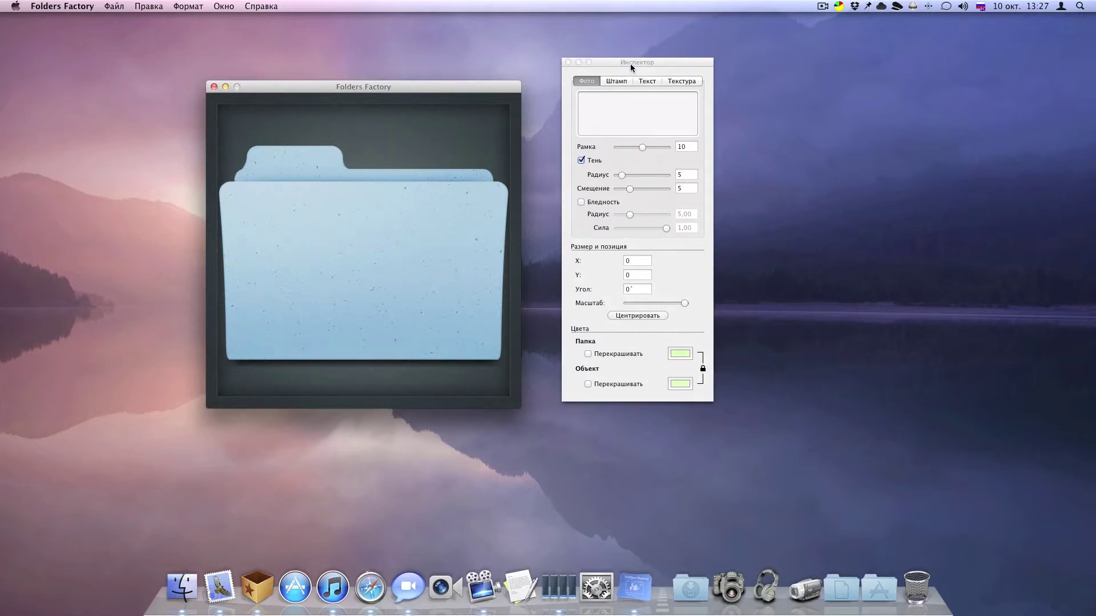
{"action": "left_click", "coordinate": [610, 65]}
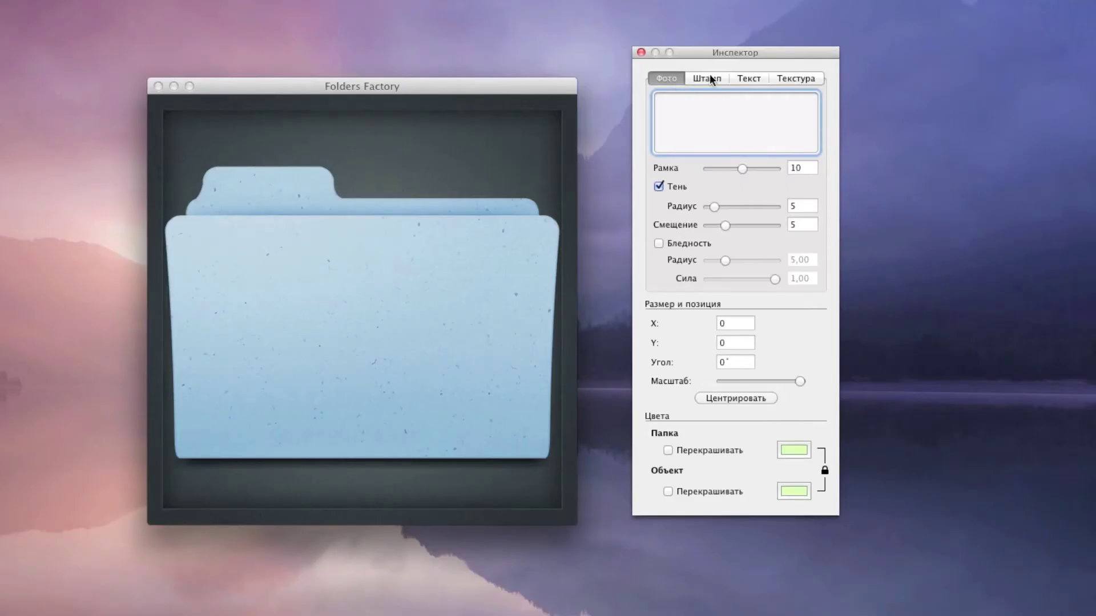
{"action": "left_click", "coordinate": [708, 78]}
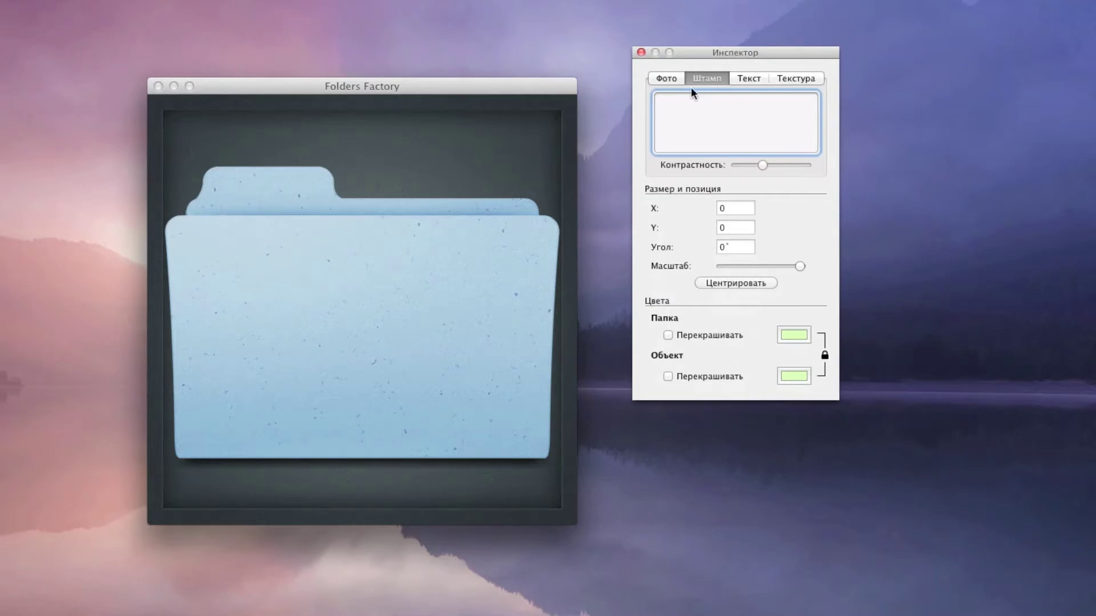
{"action": "left_click", "coordinate": [666, 80]}
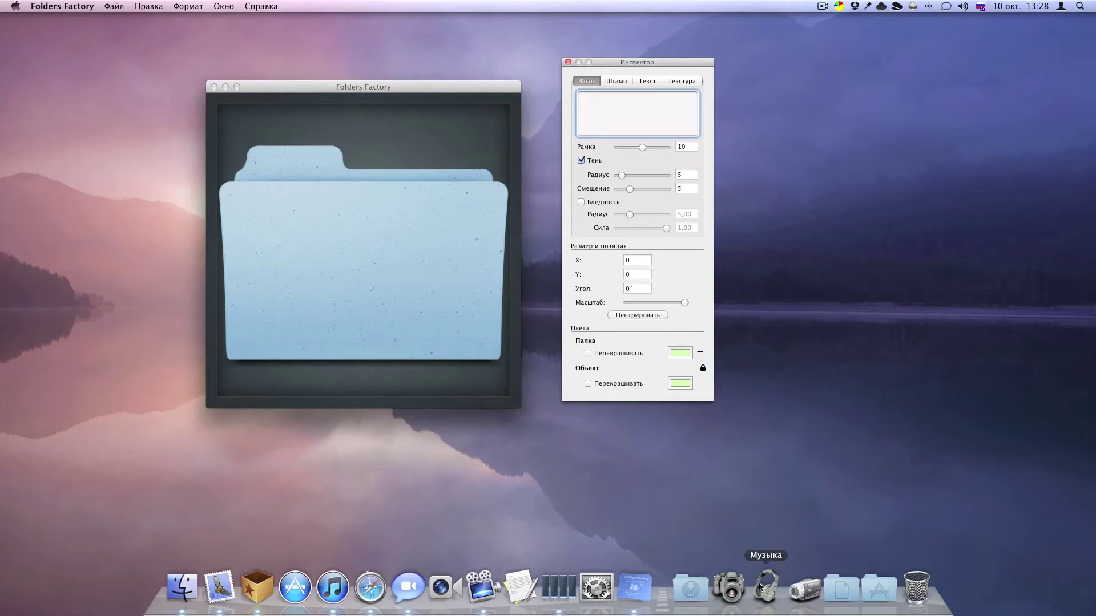
Open the Иконки folder from Изображения in Finder and move its window clear of the folder preview
{"action": "left_click", "coordinate": [730, 588]}
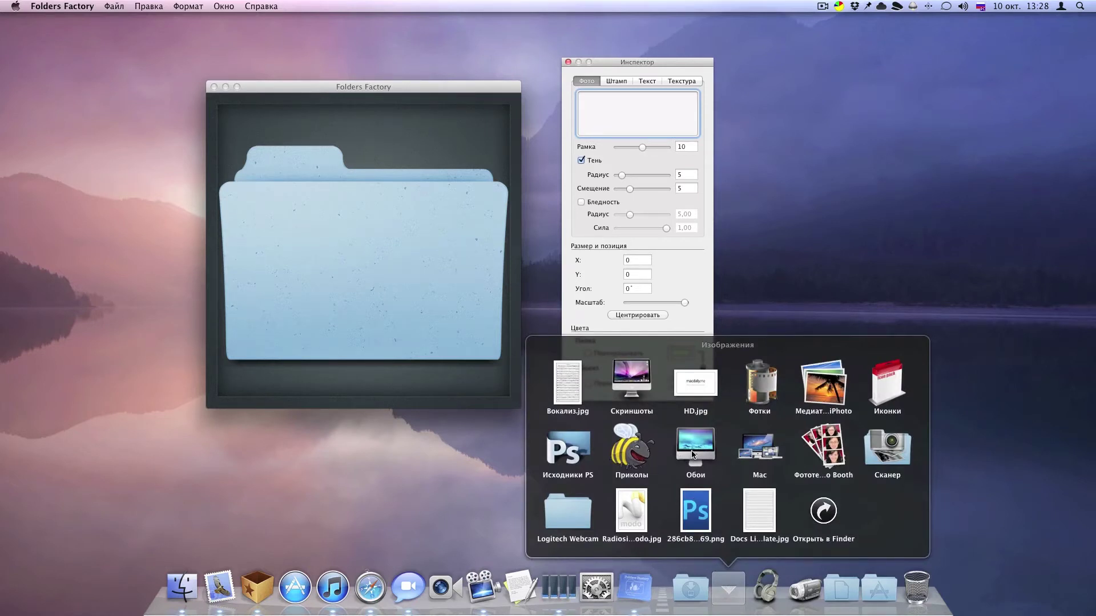
{"action": "left_click", "coordinate": [884, 392]}
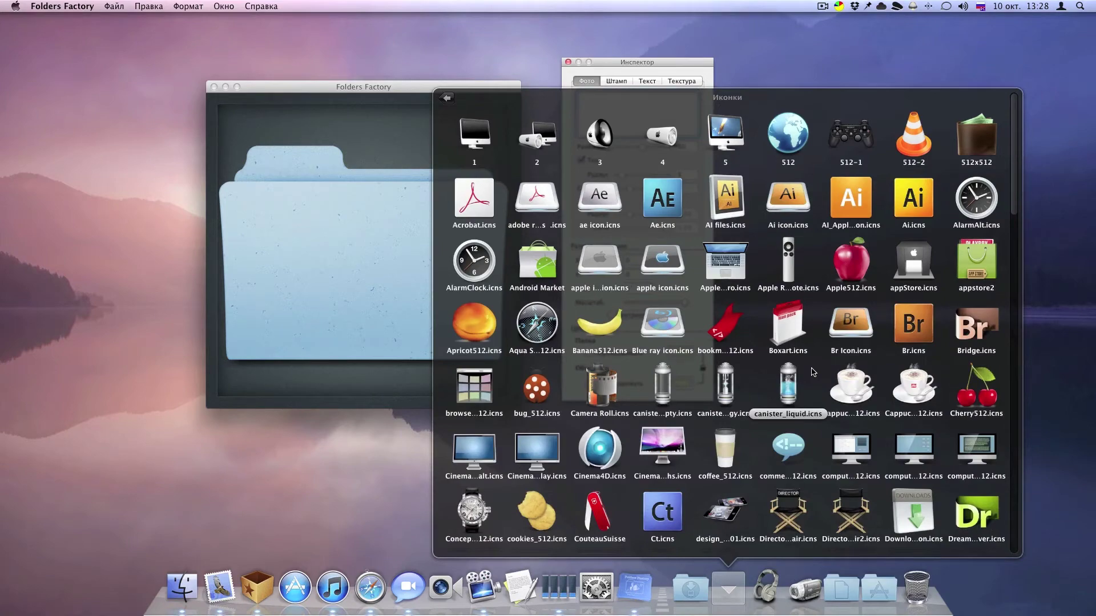
{"action": "scroll", "coordinate": [813, 372], "scroll_direction": "down", "scroll_amount": 20}
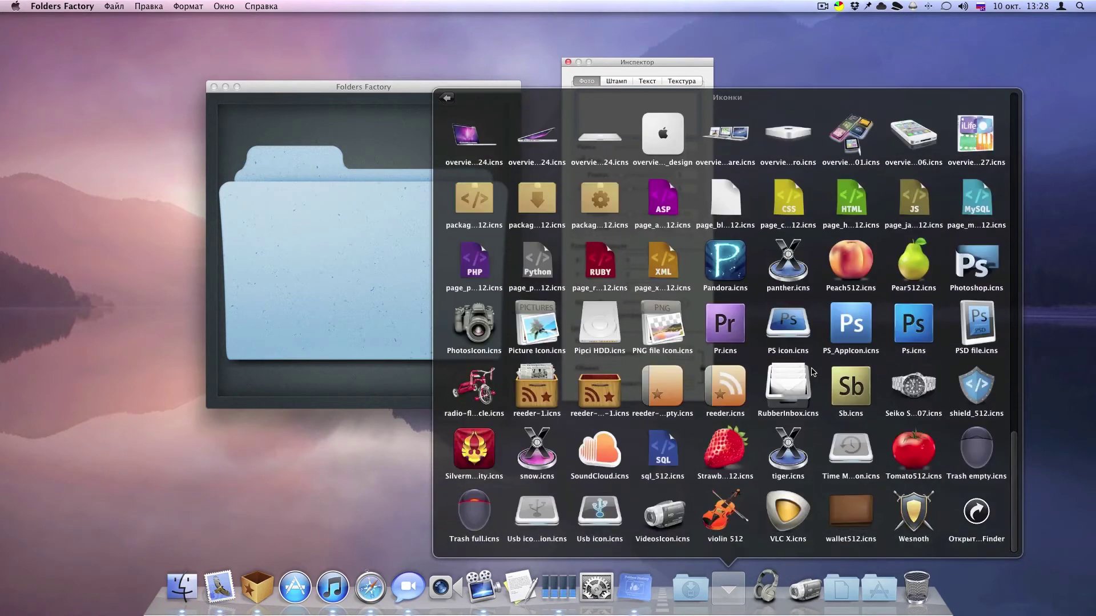
{"action": "left_click", "coordinate": [976, 510]}
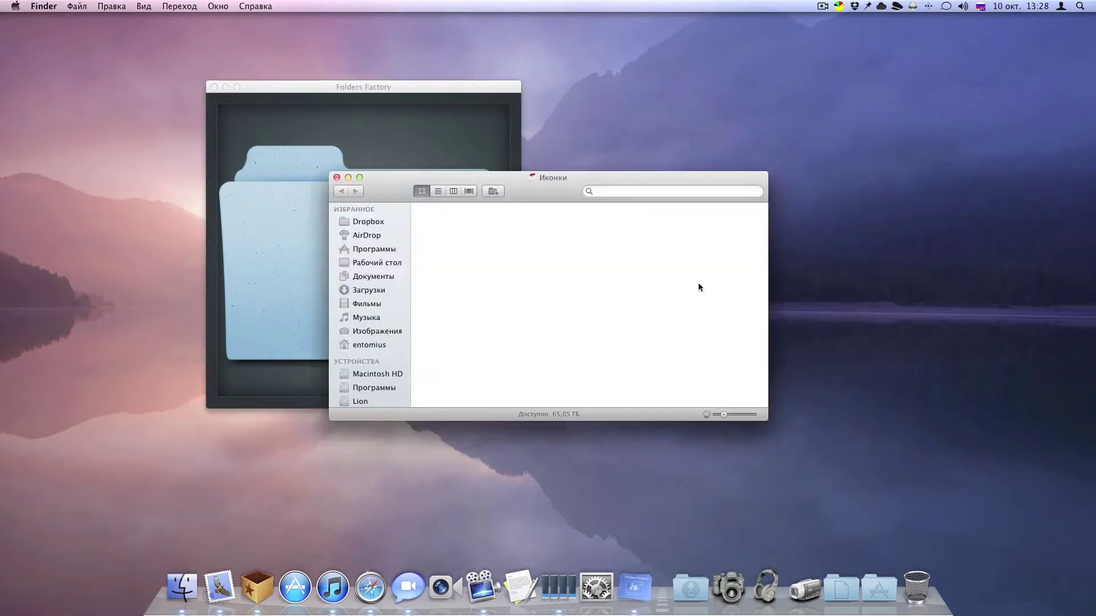
{"action": "left_click_drag", "start_coordinate": [546, 202], "coordinate": [712, 235]}
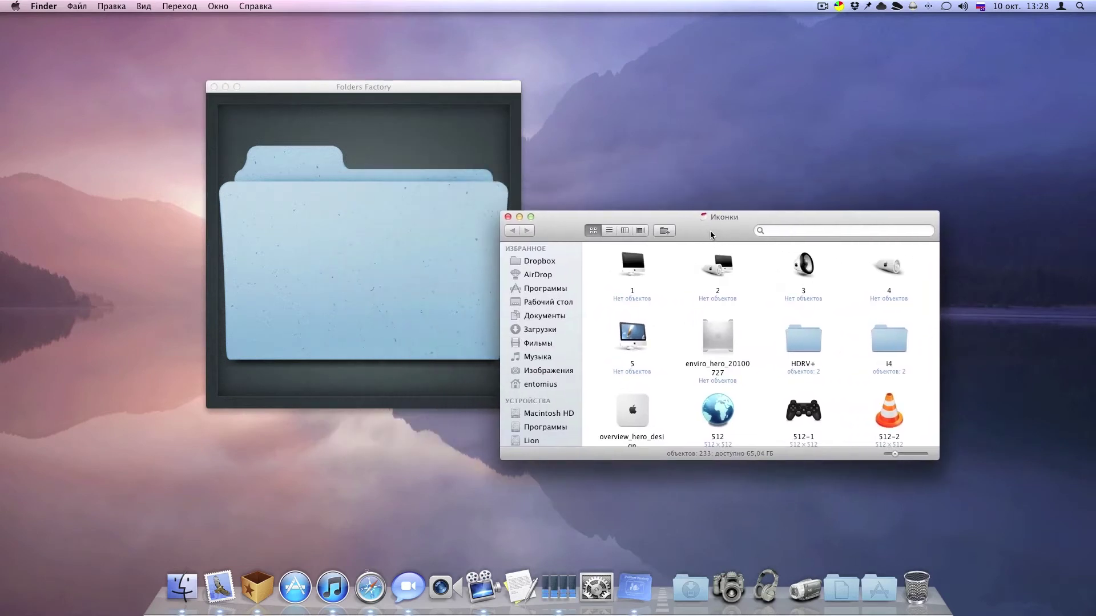
Place the 512-1 gamepad picture from the Иконки folder onto the folder preview as a photo
{"action": "scroll", "coordinate": [749, 322], "scroll_direction": "down", "scroll_amount": 2}
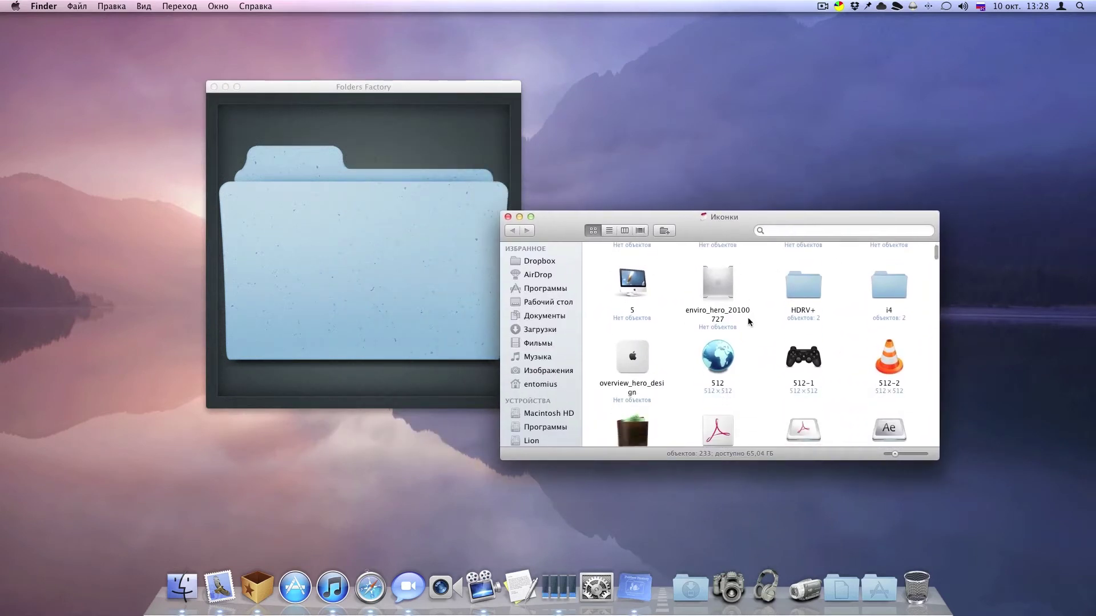
{"action": "scroll", "coordinate": [749, 321], "scroll_direction": "down", "scroll_amount": 2}
{"action": "scroll", "coordinate": [748, 317], "scroll_direction": "down", "scroll_amount": 1}
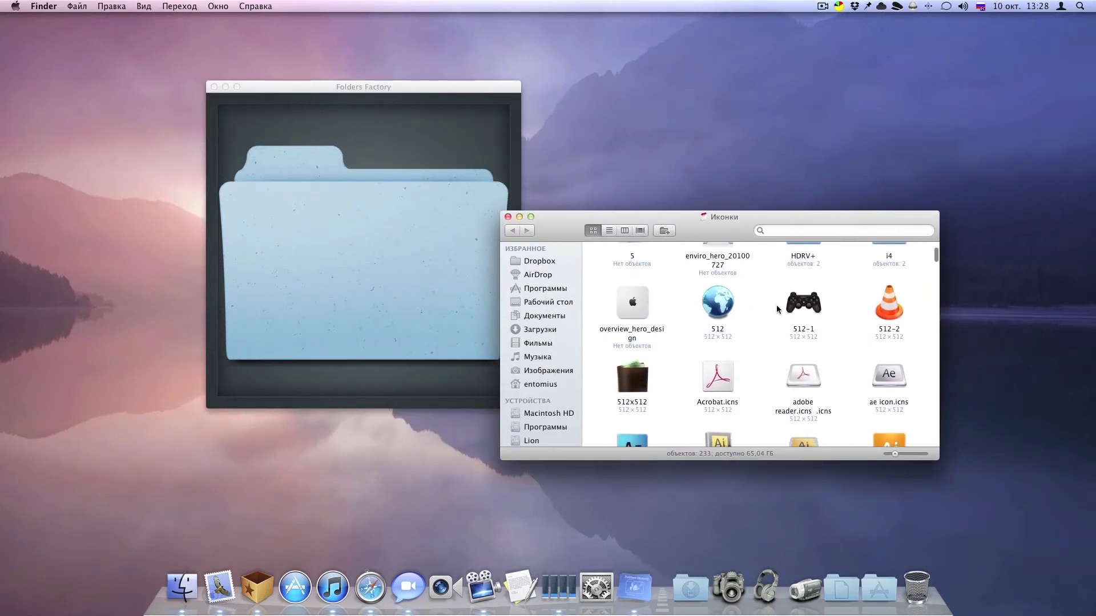
{"action": "left_click", "coordinate": [797, 302]}
{"action": "left_click_drag", "start_coordinate": [797, 302], "coordinate": [457, 289]}
{"action": "left_click", "coordinate": [458, 289]}
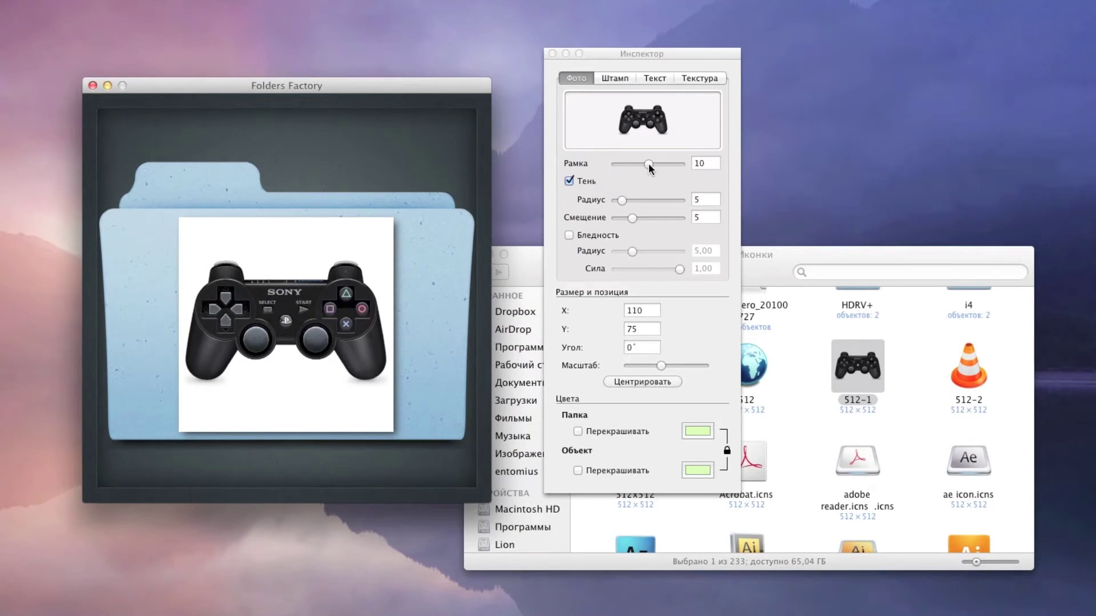
Set the photo's frame to 8 and give it a shadow with radius 9 and offset 2
{"action": "left_click_drag", "start_coordinate": [649, 163], "coordinate": [598, 165]}
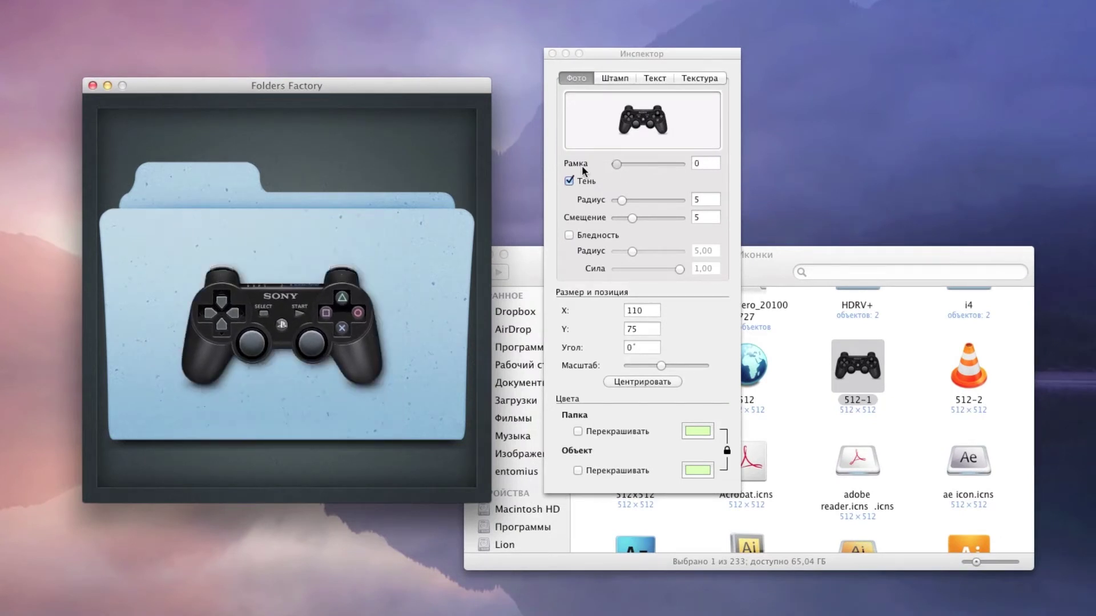
{"action": "left_click_drag", "start_coordinate": [616, 166], "coordinate": [644, 170]}
{"action": "left_click", "coordinate": [569, 181]}
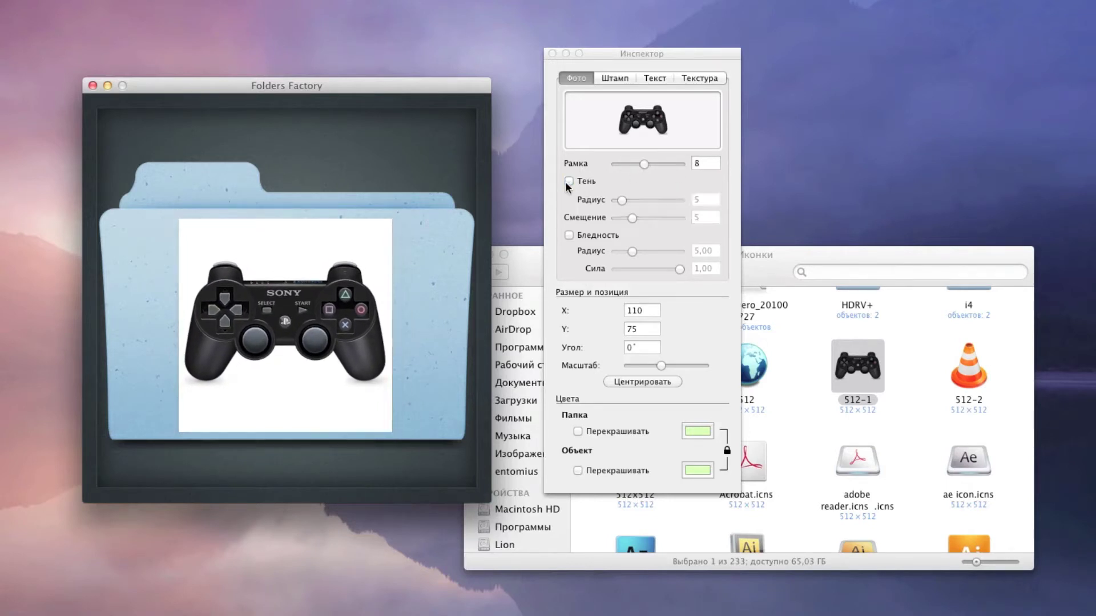
{"action": "double_click", "coordinate": [569, 181]}
{"action": "left_click", "coordinate": [568, 182]}
{"action": "left_click_drag", "start_coordinate": [620, 198], "coordinate": [625, 220]}
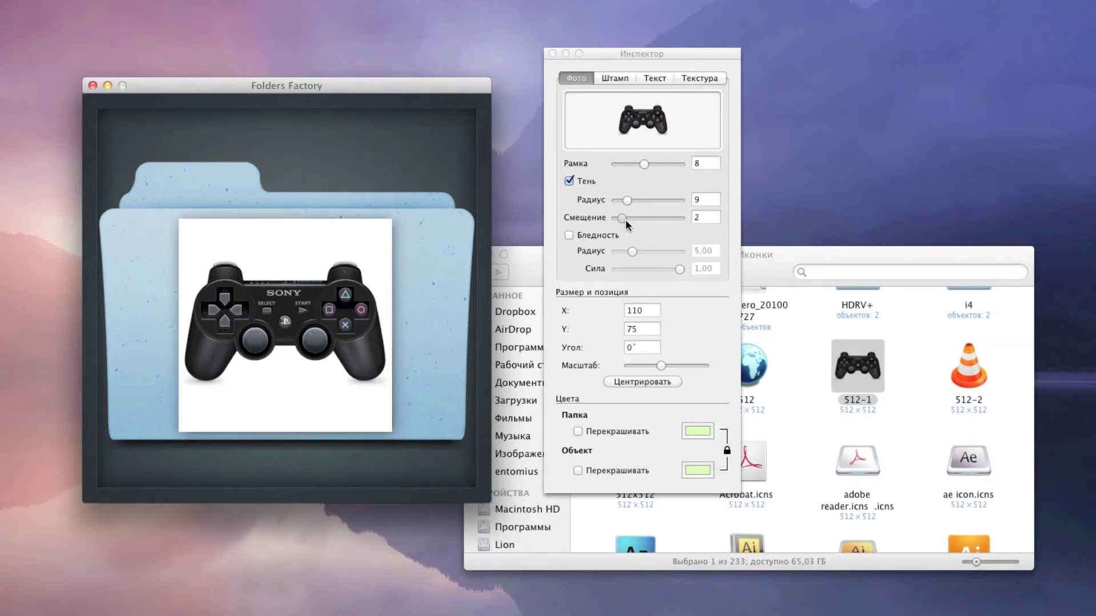
Try the paleness (Бледность) effect on the photo with radius 3,79 and strength 0,43, and switch it off
{"action": "left_click", "coordinate": [568, 235]}
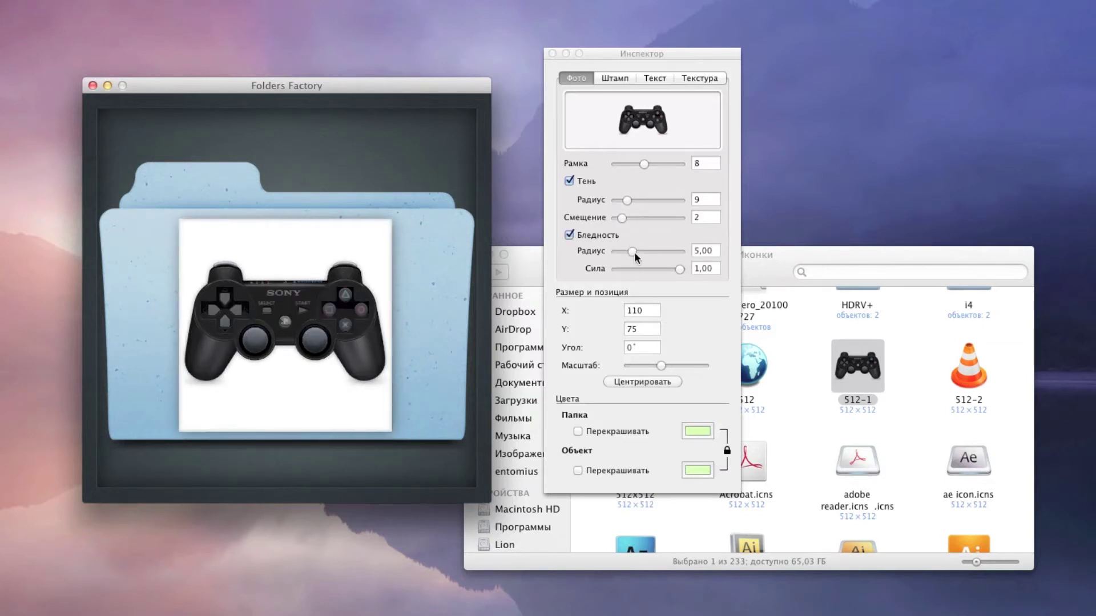
{"action": "left_click_drag", "start_coordinate": [633, 251], "coordinate": [647, 280]}
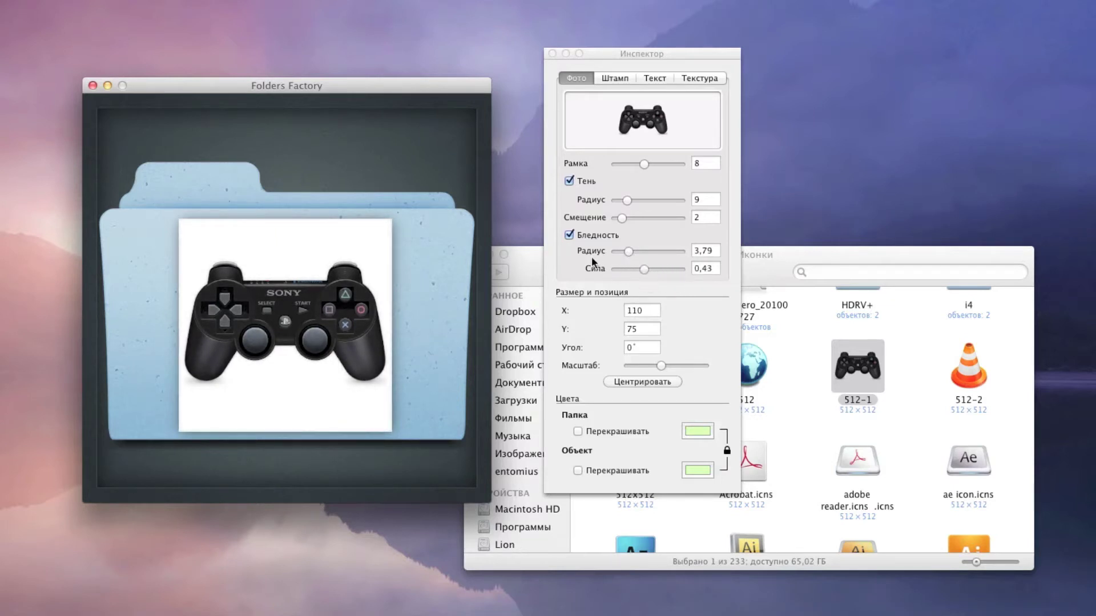
{"action": "left_click", "coordinate": [570, 236]}
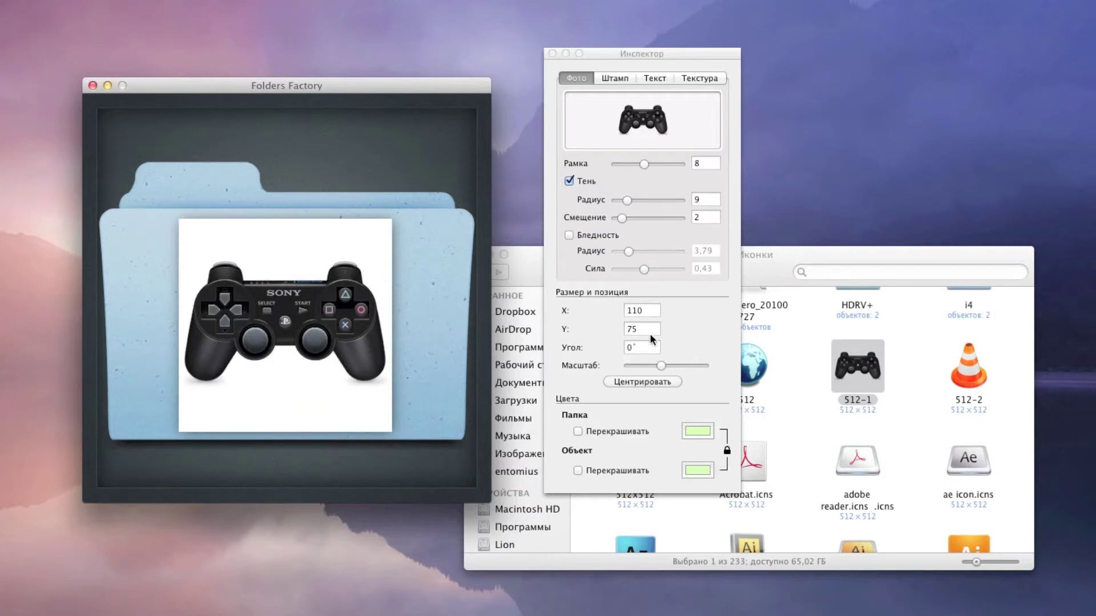
Try a higher position and smaller scale for the photo, and restore its centred placement
{"action": "mouse_move", "coordinate": [371, 323]}
{"action": "left_mouse_down"}
{"action": "mouse_move", "coordinate": [295, 330]}
{"action": "mouse_move", "coordinate": [409, 276]}
{"action": "mouse_move", "coordinate": [339, 272]}
{"action": "mouse_move", "coordinate": [367, 386]}
{"action": "mouse_move", "coordinate": [362, 467]}
{"action": "mouse_move", "coordinate": [331, 318]}
{"action": "mouse_move", "coordinate": [372, 307]}
{"action": "left_mouse_up"}
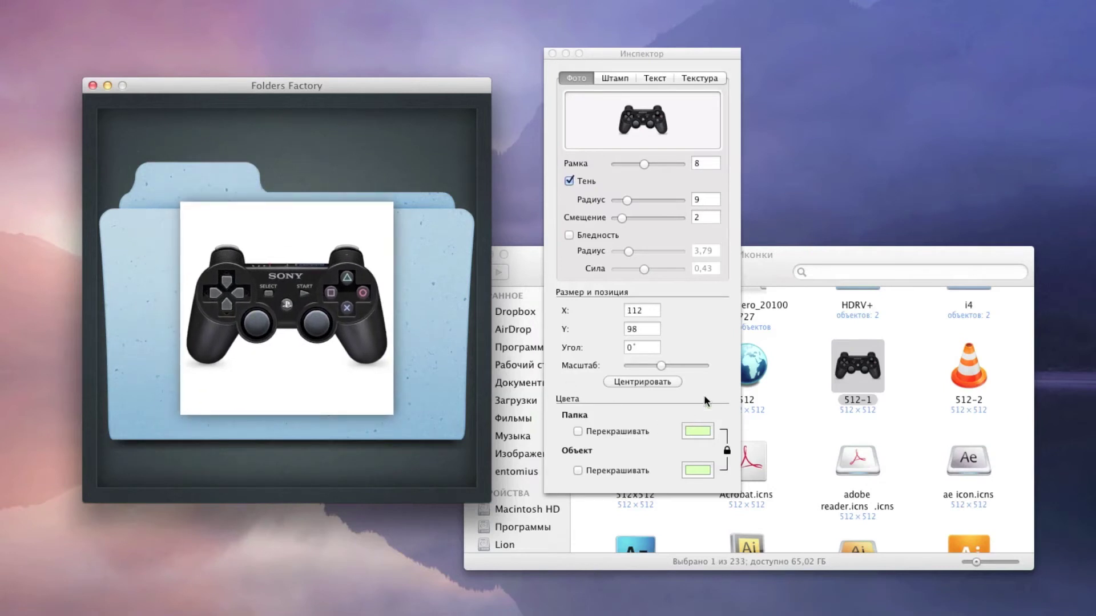
{"action": "mouse_move", "coordinate": [662, 366]}
{"action": "left_mouse_down"}
{"action": "mouse_move", "coordinate": [639, 366]}
{"action": "mouse_move", "coordinate": [691, 367]}
{"action": "mouse_move", "coordinate": [655, 368]}
{"action": "left_mouse_up"}
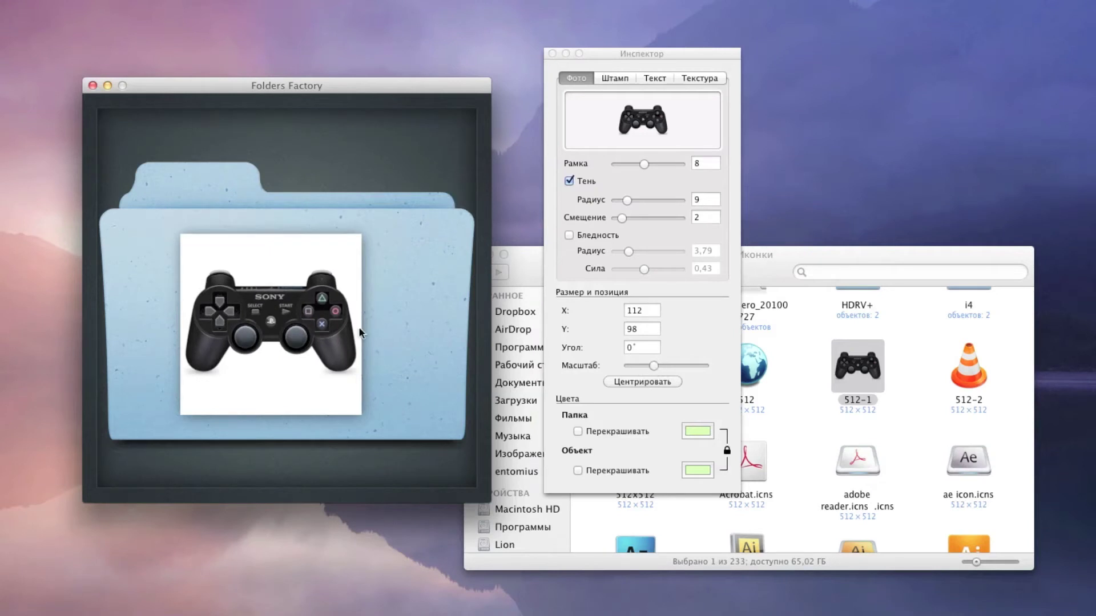
{"action": "left_click", "coordinate": [635, 382]}
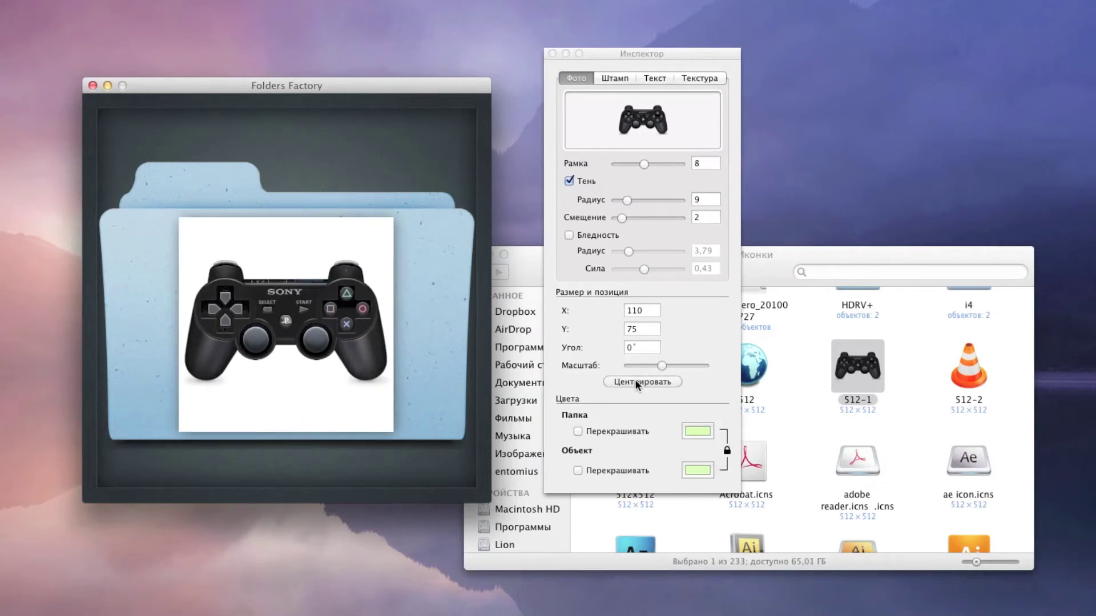
Enable recolouring of the folder and set its colour to crimson pink
{"action": "left_click", "coordinate": [578, 431]}
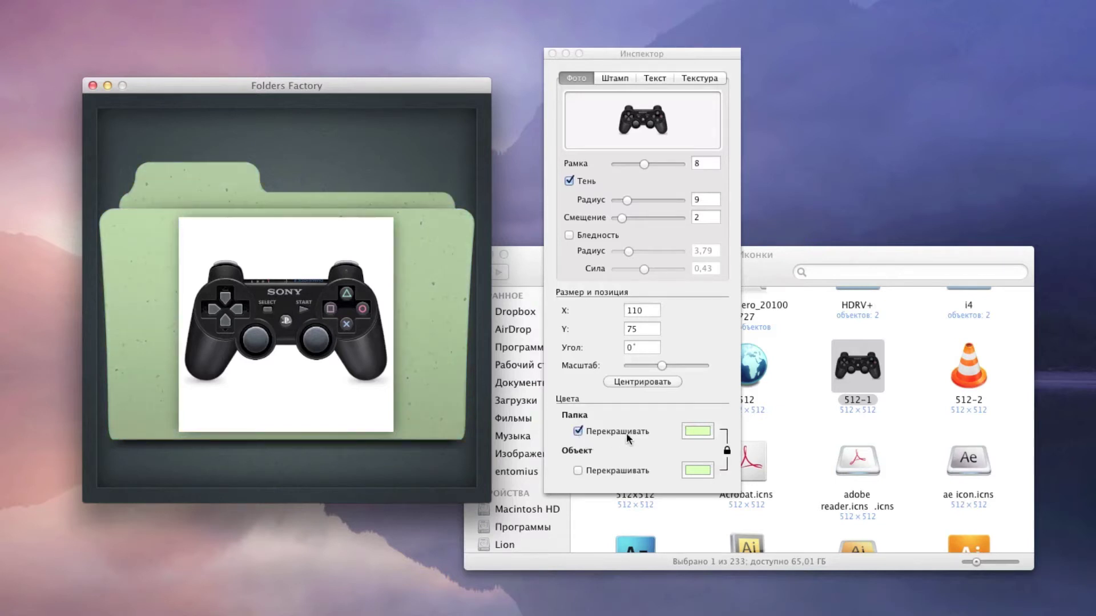
{"action": "left_click", "coordinate": [697, 431]}
{"action": "left_click", "coordinate": [293, 299]}
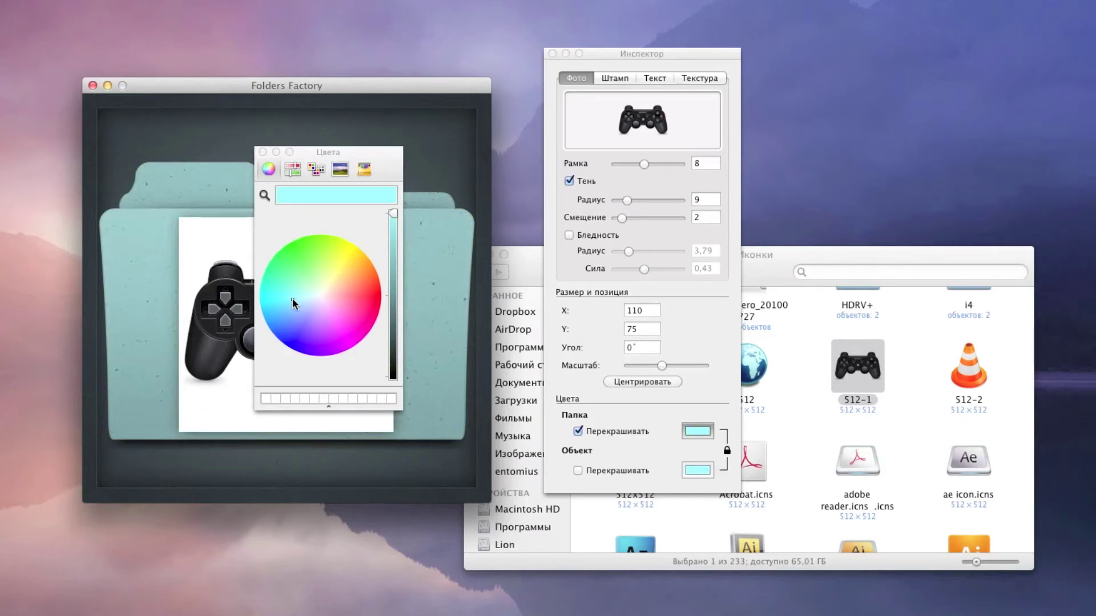
{"action": "left_click", "coordinate": [369, 302]}
{"action": "left_click", "coordinate": [263, 151]}
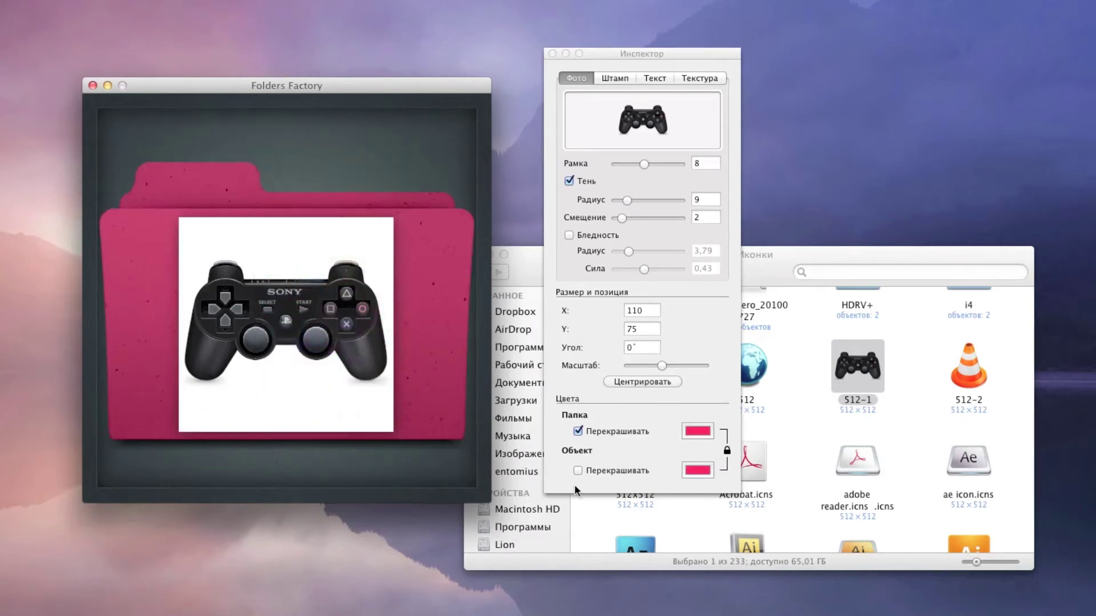
Enable recolouring of the object and set the linked folder and object colours to light green
{"action": "left_click", "coordinate": [578, 471]}
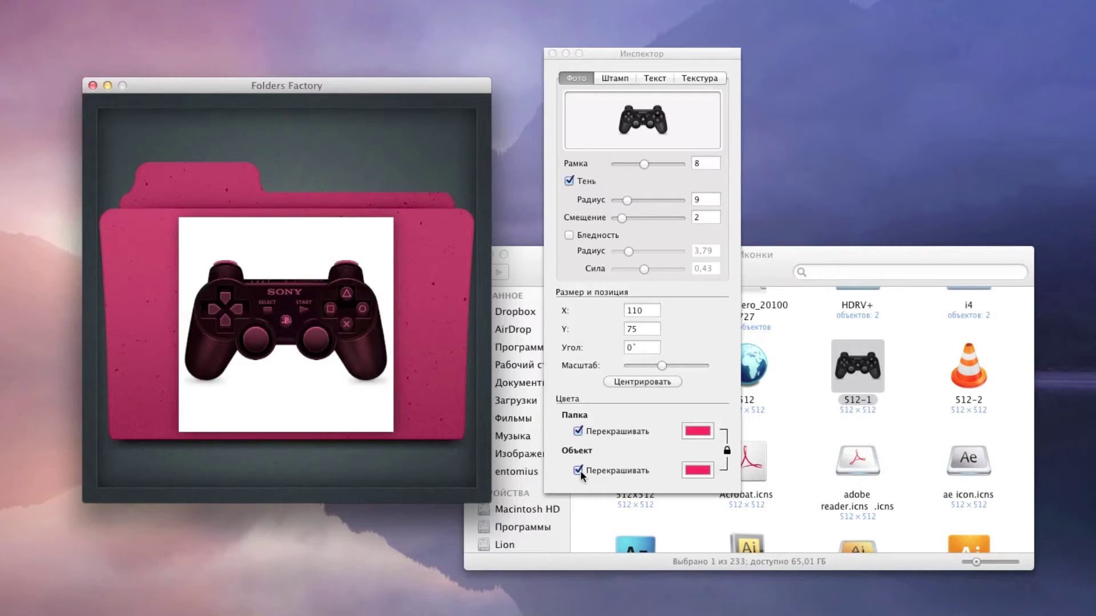
{"action": "left_click", "coordinate": [580, 471]}
{"action": "left_click", "coordinate": [580, 470]}
{"action": "left_click", "coordinate": [726, 451]}
{"action": "left_click", "coordinate": [727, 451]}
{"action": "left_click", "coordinate": [692, 475]}
{"action": "left_click", "coordinate": [302, 256]}
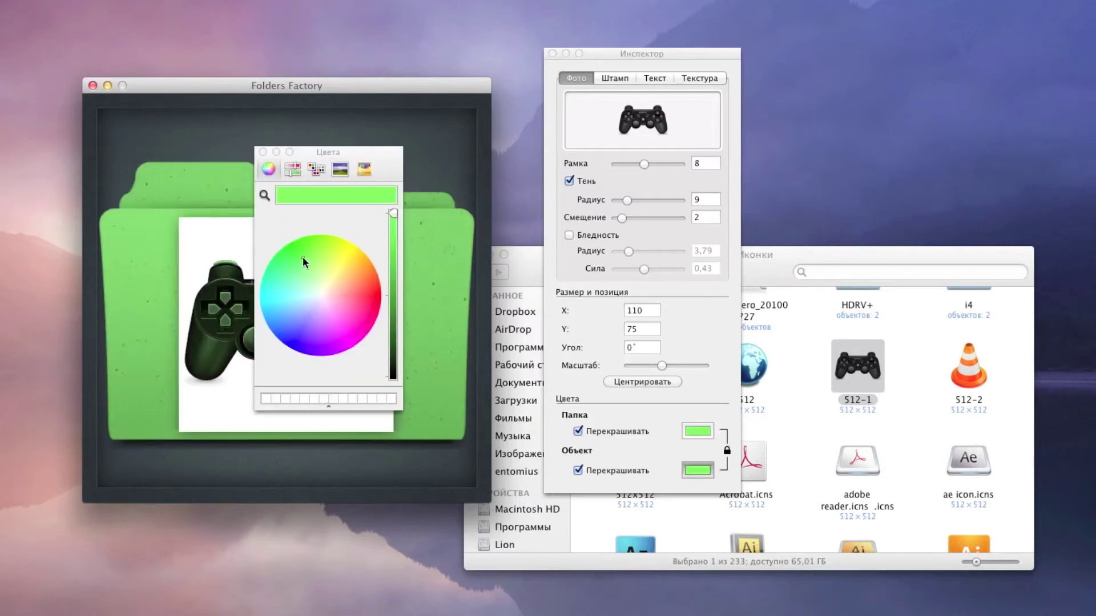
{"action": "left_click", "coordinate": [263, 152]}
Unlink the object colour from the folder colour and set the object colour to orange
{"action": "left_click", "coordinate": [729, 449]}
{"action": "left_click", "coordinate": [703, 473]}
{"action": "left_click", "coordinate": [364, 279]}
{"action": "left_click", "coordinate": [263, 151]}
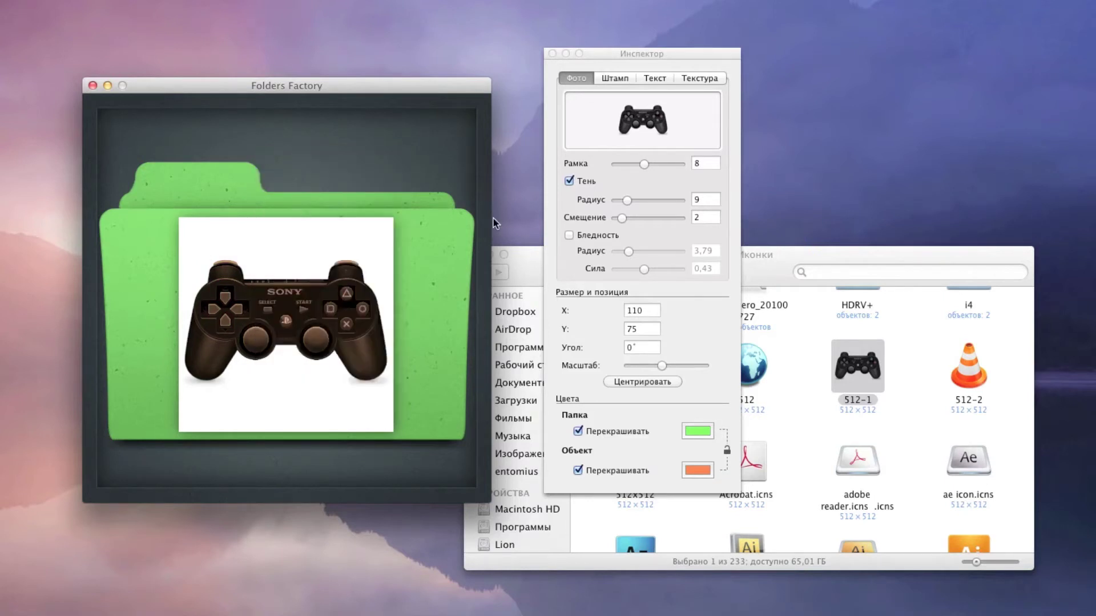
In stamp mode, imprint the 512-1 gamepad picture on the folder and replace it with Acrobat.icns
{"action": "left_click", "coordinate": [609, 77]}
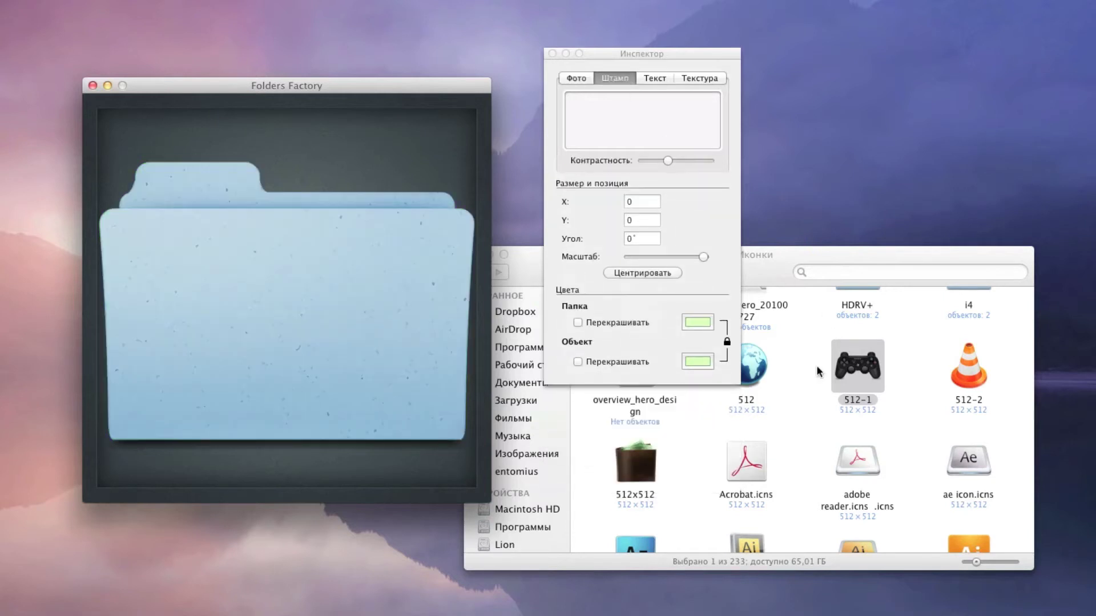
{"action": "left_click", "coordinate": [802, 377]}
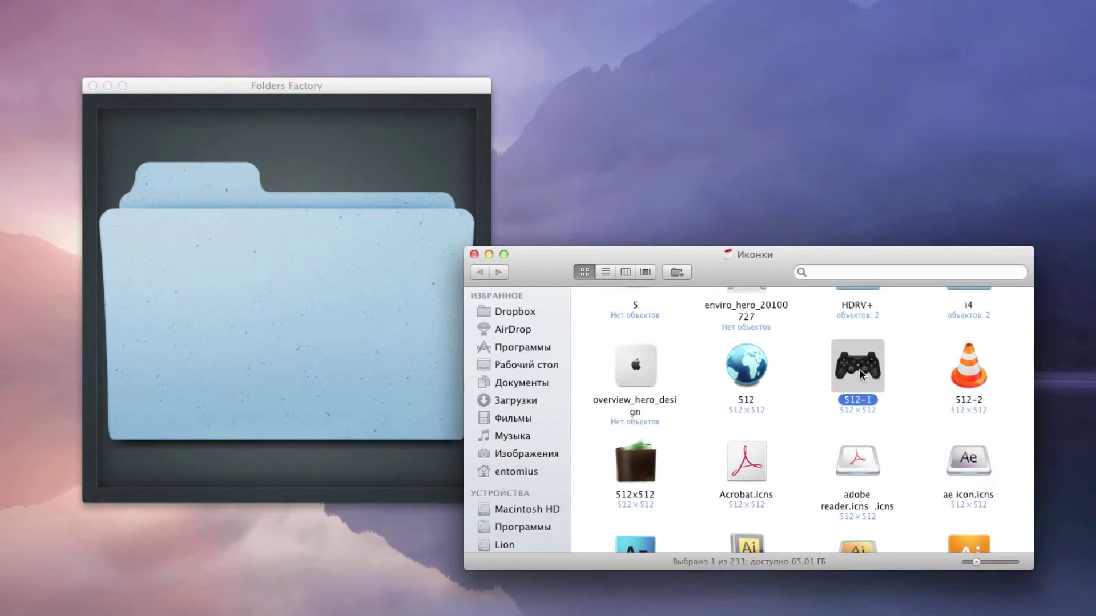
{"action": "left_click_drag", "start_coordinate": [862, 374], "coordinate": [368, 338]}
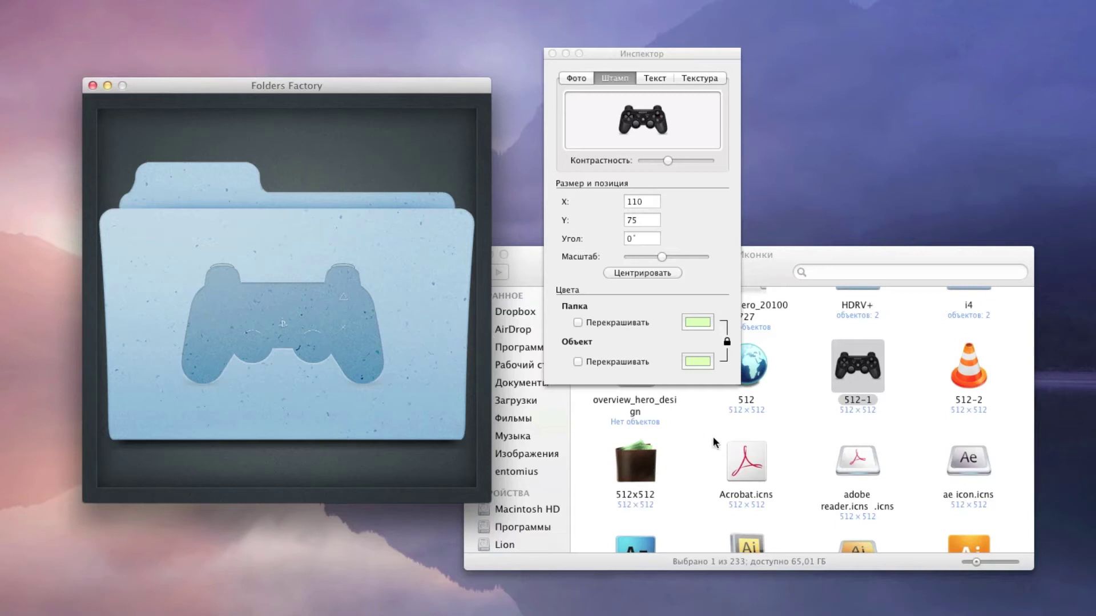
{"action": "left_click", "coordinate": [748, 461]}
{"action": "left_click_drag", "start_coordinate": [731, 463], "coordinate": [343, 341]}
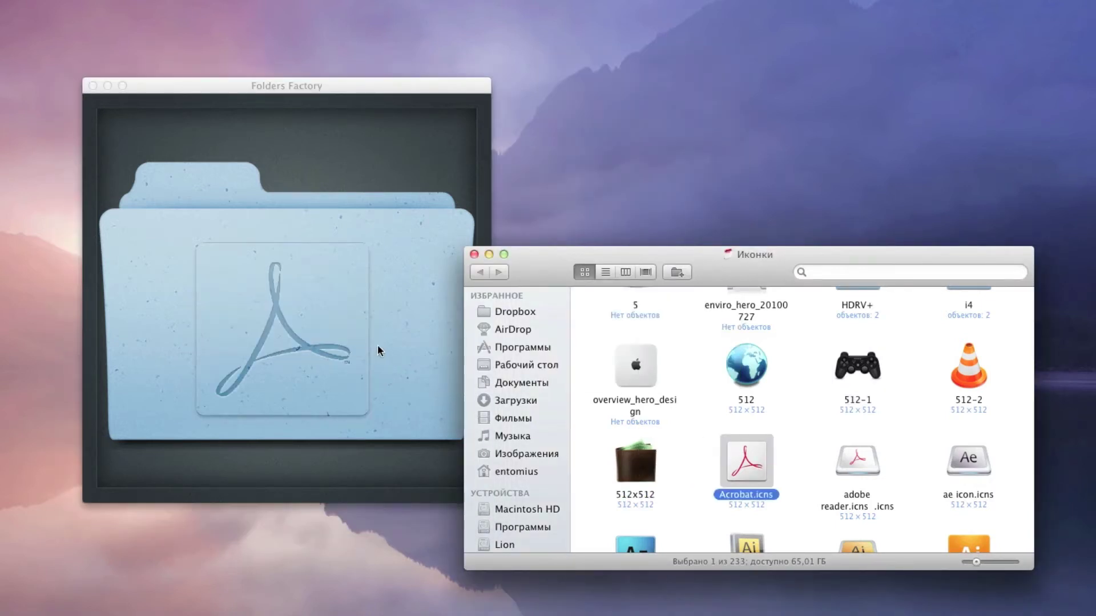
Replace the stamp image on the folder with Cinema Display alt.icns from the Иконки folder
{"action": "scroll", "coordinate": [717, 475], "scroll_direction": "down", "scroll_amount": 5}
{"action": "scroll", "coordinate": [718, 476], "scroll_direction": "down", "scroll_amount": 3}
{"action": "scroll", "coordinate": [718, 474], "scroll_direction": "down", "scroll_amount": 8}
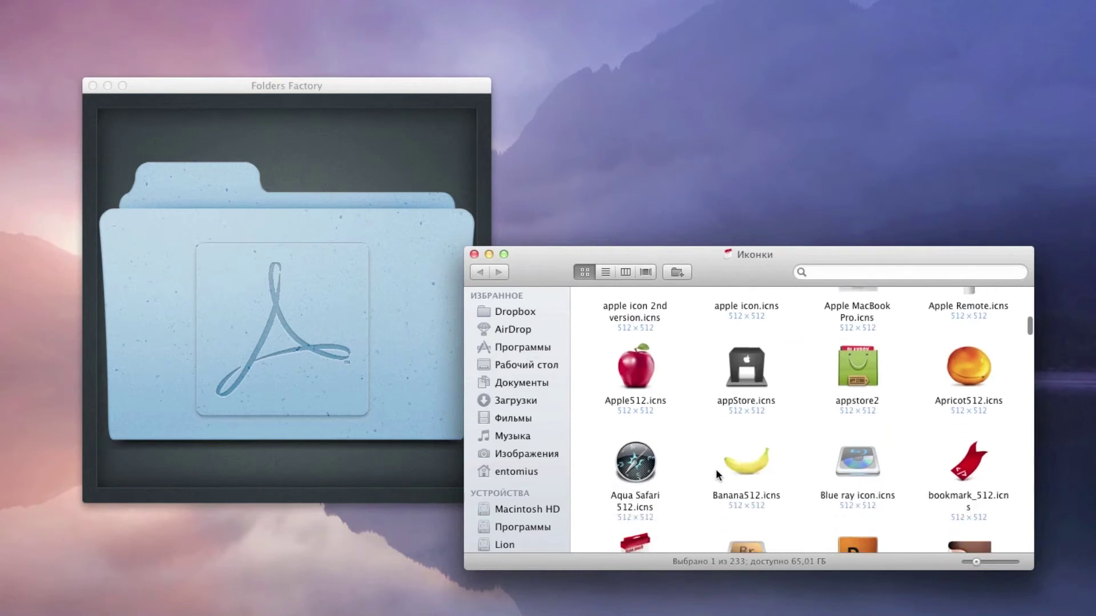
{"action": "scroll", "coordinate": [717, 475], "scroll_direction": "down", "scroll_amount": 8}
{"action": "scroll", "coordinate": [718, 474], "scroll_direction": "down", "scroll_amount": 6}
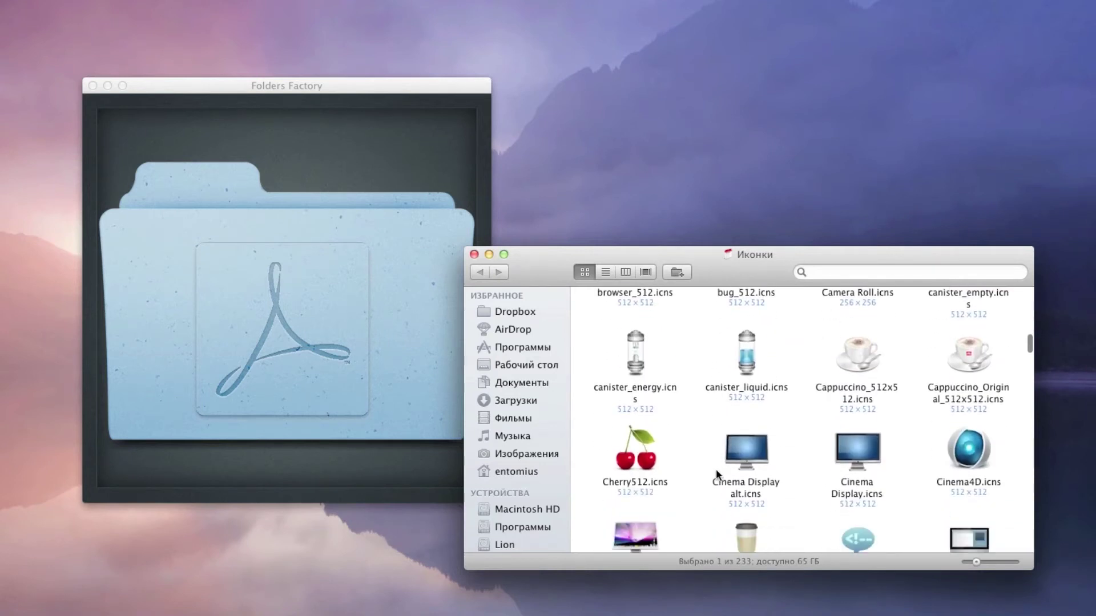
{"action": "left_click_drag", "start_coordinate": [751, 451], "coordinate": [357, 336]}
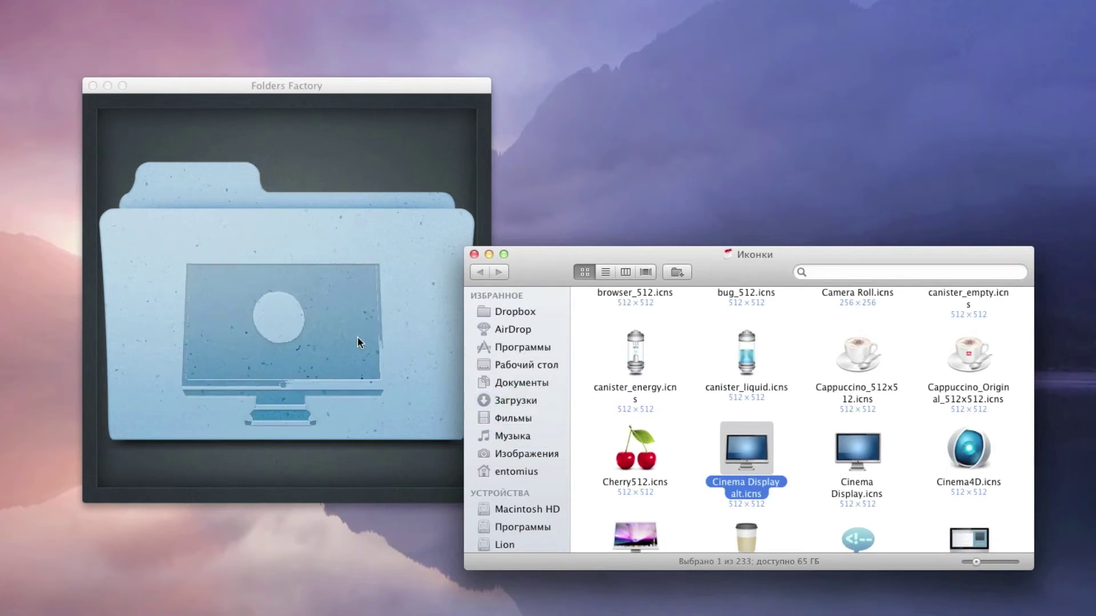
Replace the stamp image on the folder with Cherry512.icns from the Иконки folder
{"action": "left_click_drag", "start_coordinate": [628, 452], "coordinate": [297, 306]}
{"action": "left_click", "coordinate": [627, 455]}
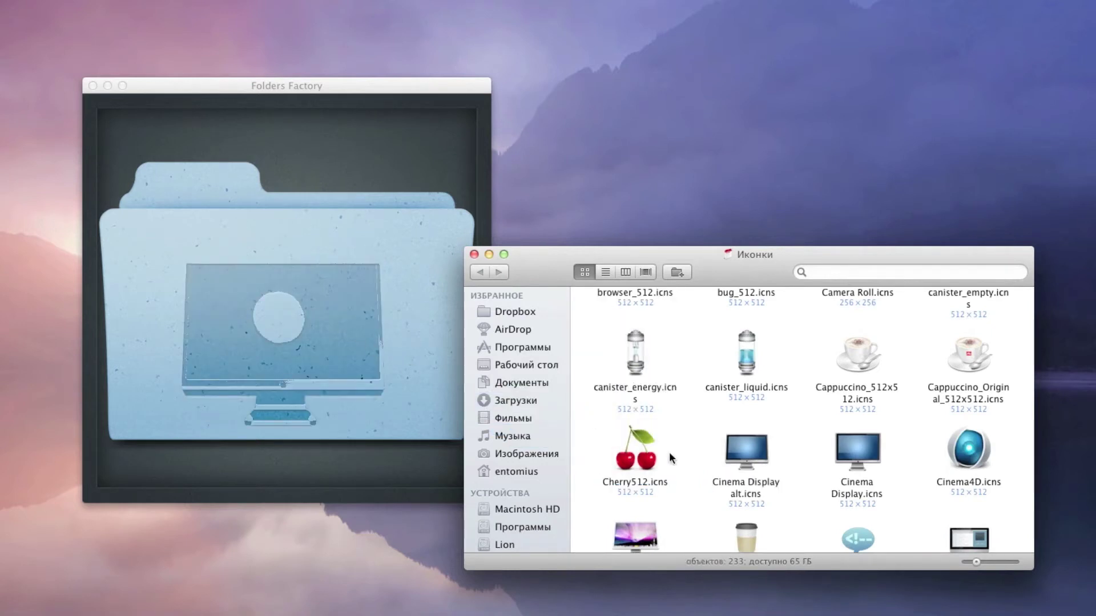
{"action": "left_click_drag", "start_coordinate": [626, 455], "coordinate": [353, 355]}
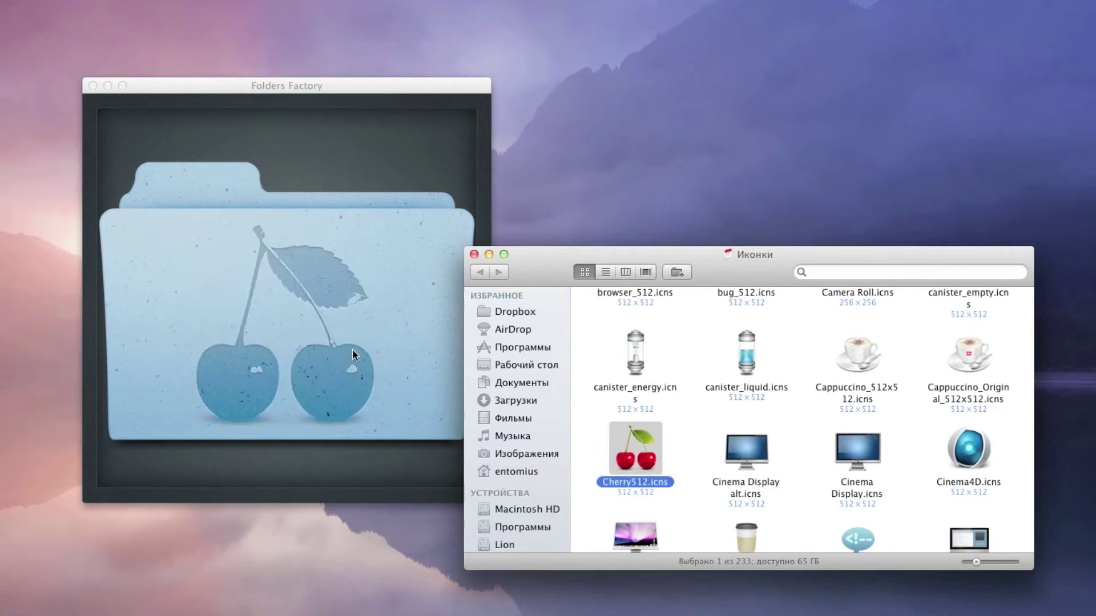
Adjust the cherry stamp's contrast slightly and reduce its scale by a small amount
{"action": "left_click", "coordinate": [382, 354]}
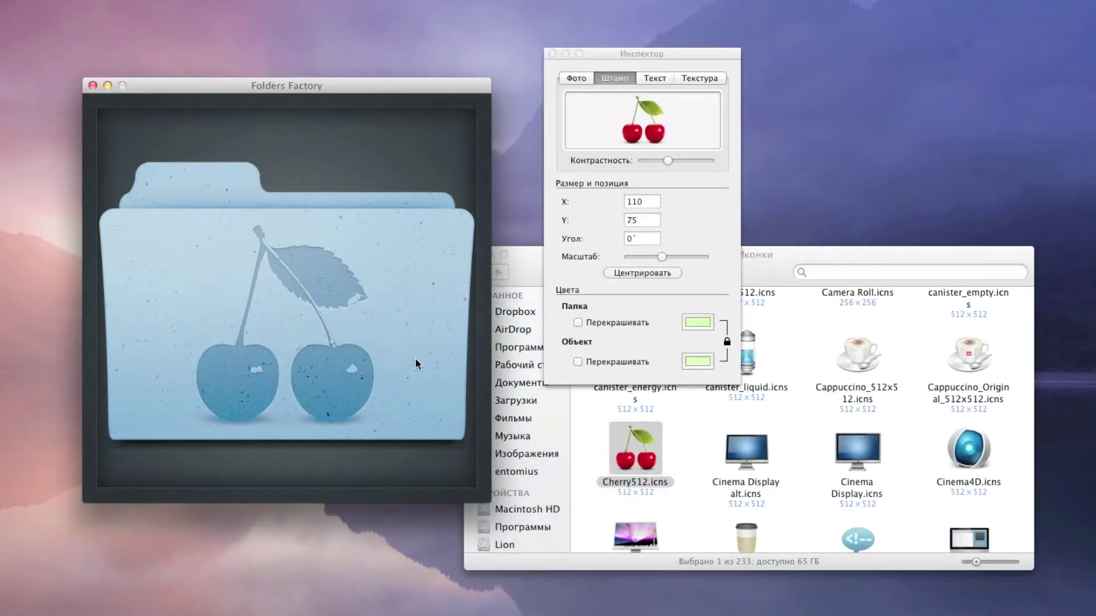
{"action": "mouse_move", "coordinate": [667, 161]}
{"action": "left_mouse_down"}
{"action": "mouse_move", "coordinate": [696, 166]}
{"action": "mouse_move", "coordinate": [617, 160]}
{"action": "mouse_move", "coordinate": [684, 169]}
{"action": "mouse_move", "coordinate": [673, 166]}
{"action": "left_mouse_up"}
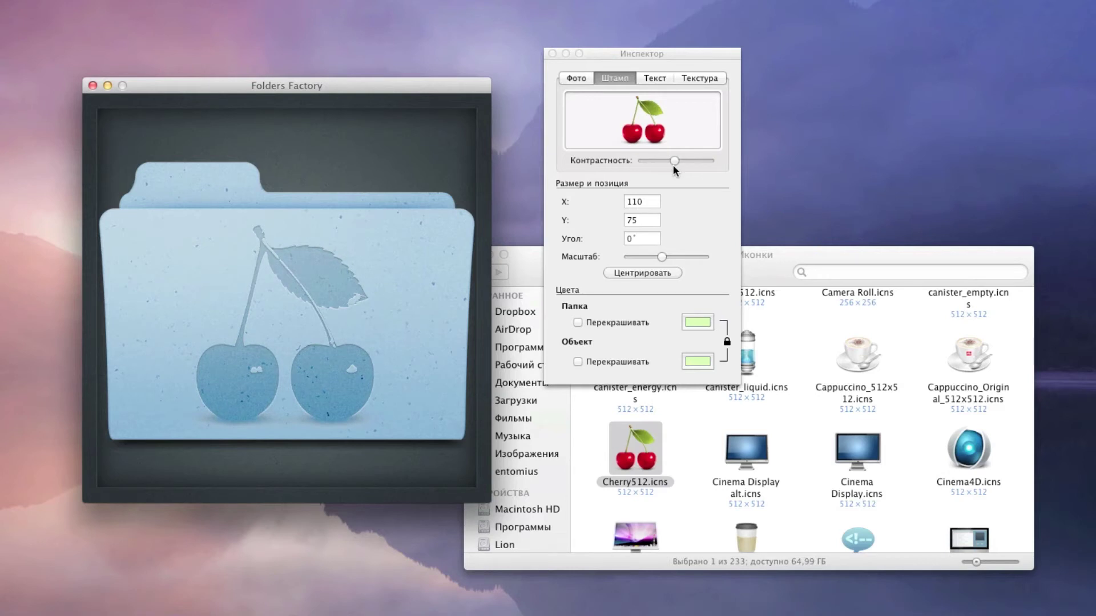
{"action": "mouse_move", "coordinate": [663, 257]}
{"action": "left_mouse_down"}
{"action": "mouse_move", "coordinate": [646, 257]}
{"action": "mouse_move", "coordinate": [684, 260]}
{"action": "mouse_move", "coordinate": [647, 265]}
{"action": "mouse_move", "coordinate": [662, 264]}
{"action": "left_mouse_up"}
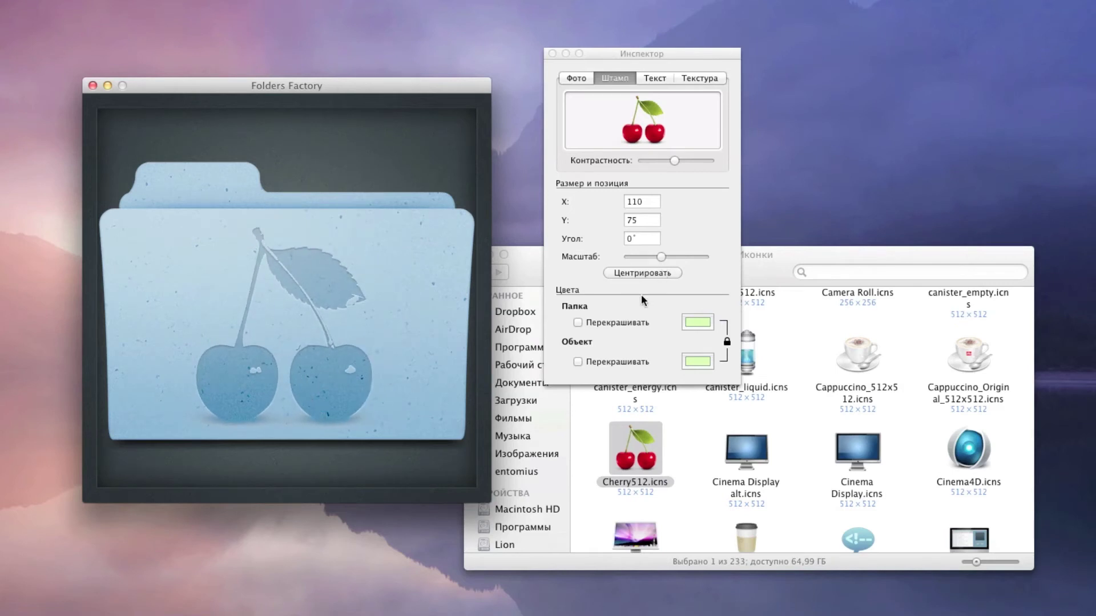
Try recolouring the folder light green around the cherry stamp and switch the recolouring off again
{"action": "left_click", "coordinate": [578, 323]}
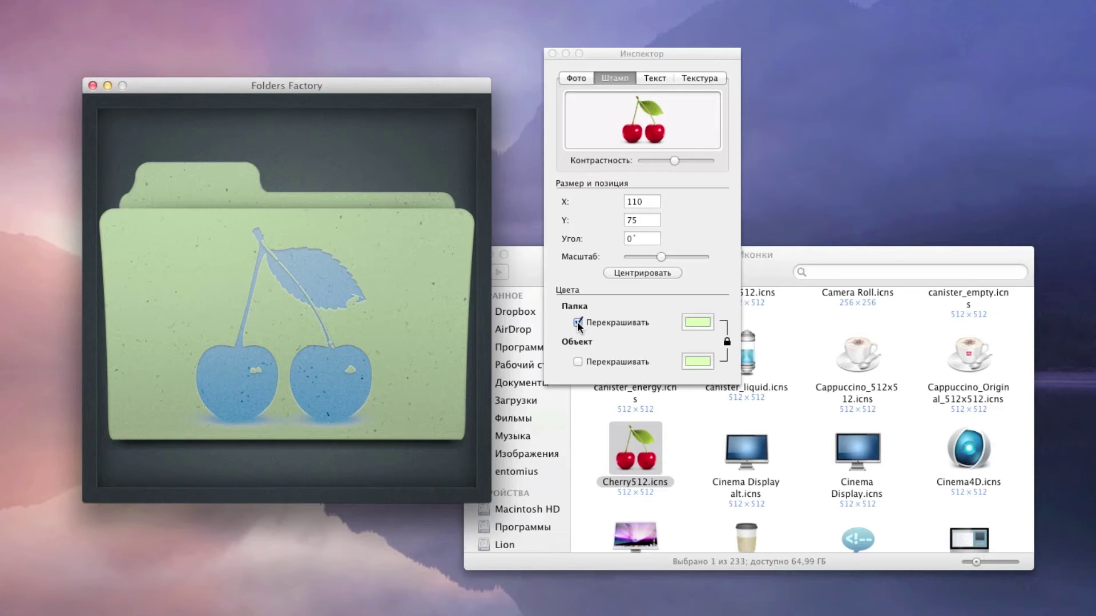
{"action": "left_click", "coordinate": [578, 324]}
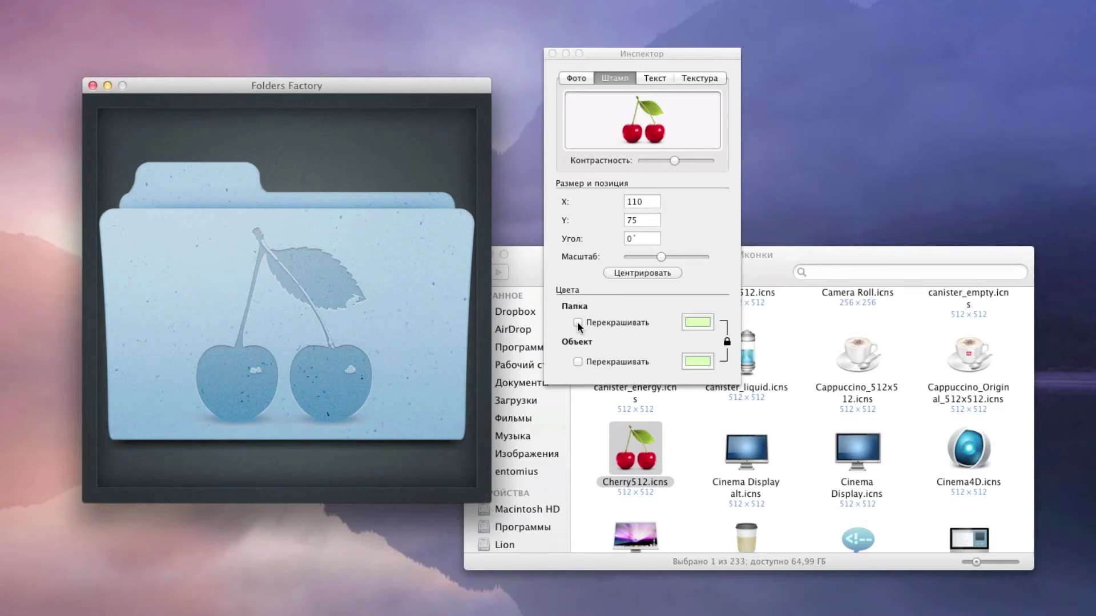
In text mode, move the "hello" imprint to X 108, Y 158, and open and close the font settings
{"action": "left_click", "coordinate": [652, 79]}
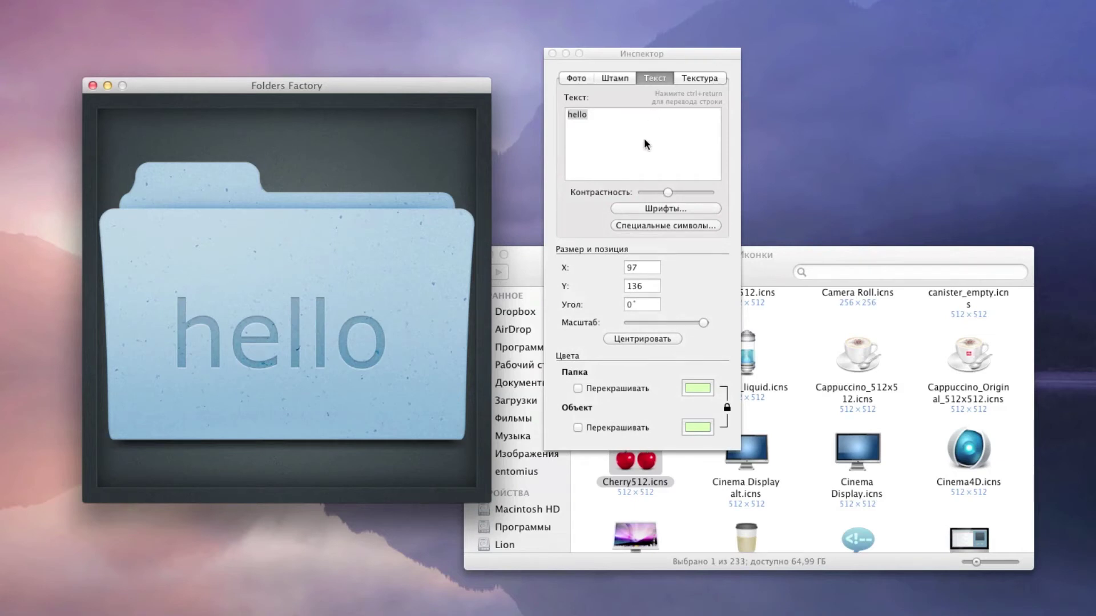
{"action": "mouse_move", "coordinate": [320, 337]}
{"action": "left_mouse_down"}
{"action": "mouse_move", "coordinate": [325, 307]}
{"action": "mouse_move", "coordinate": [329, 321]}
{"action": "left_mouse_up"}
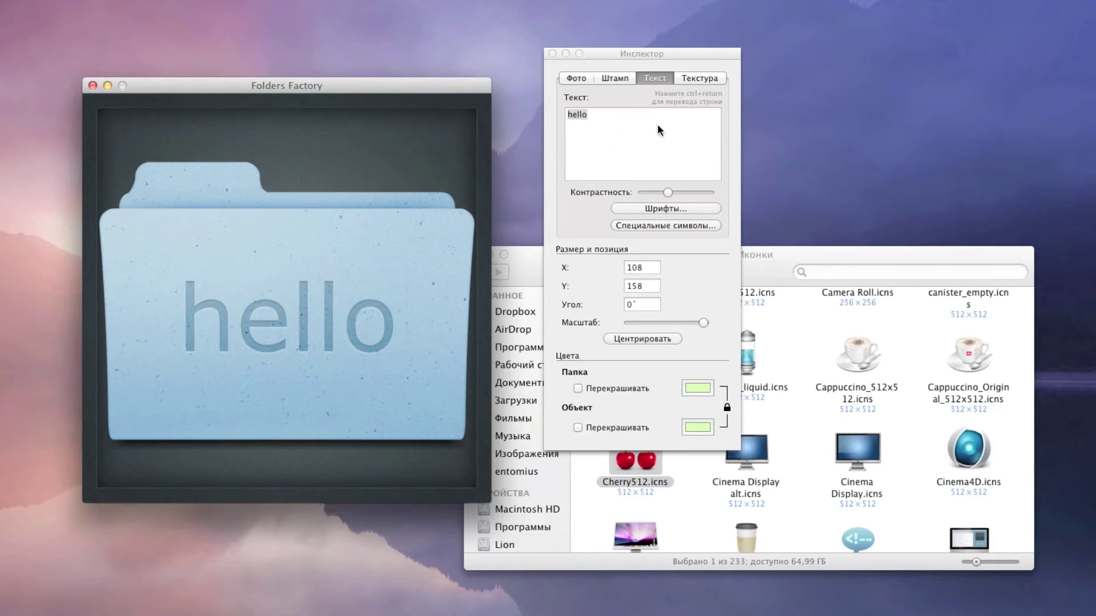
{"action": "left_click", "coordinate": [661, 211]}
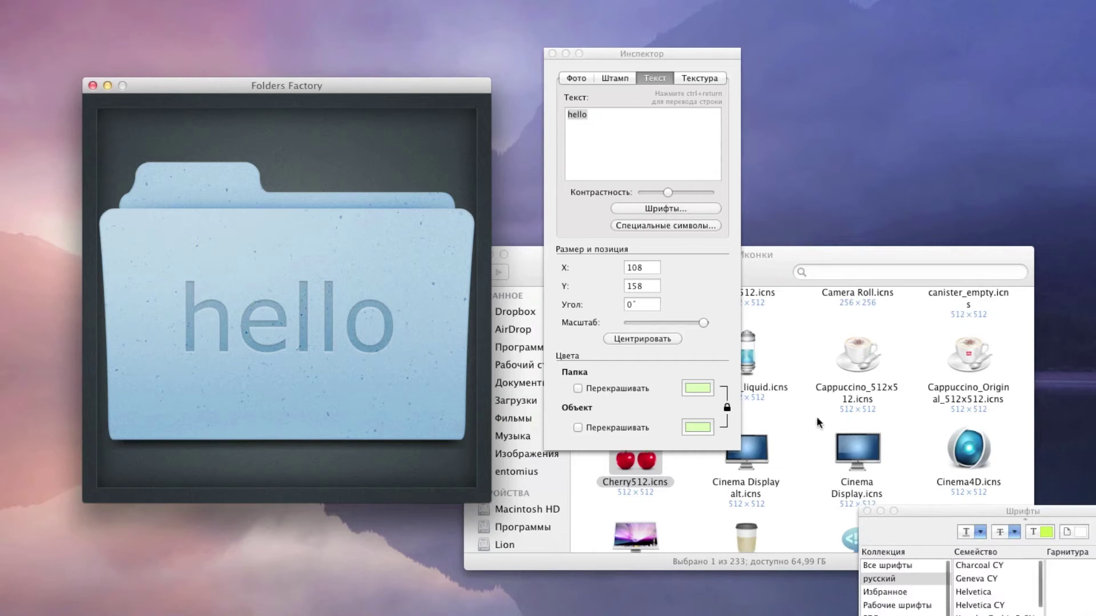
{"action": "left_click", "coordinate": [869, 512]}
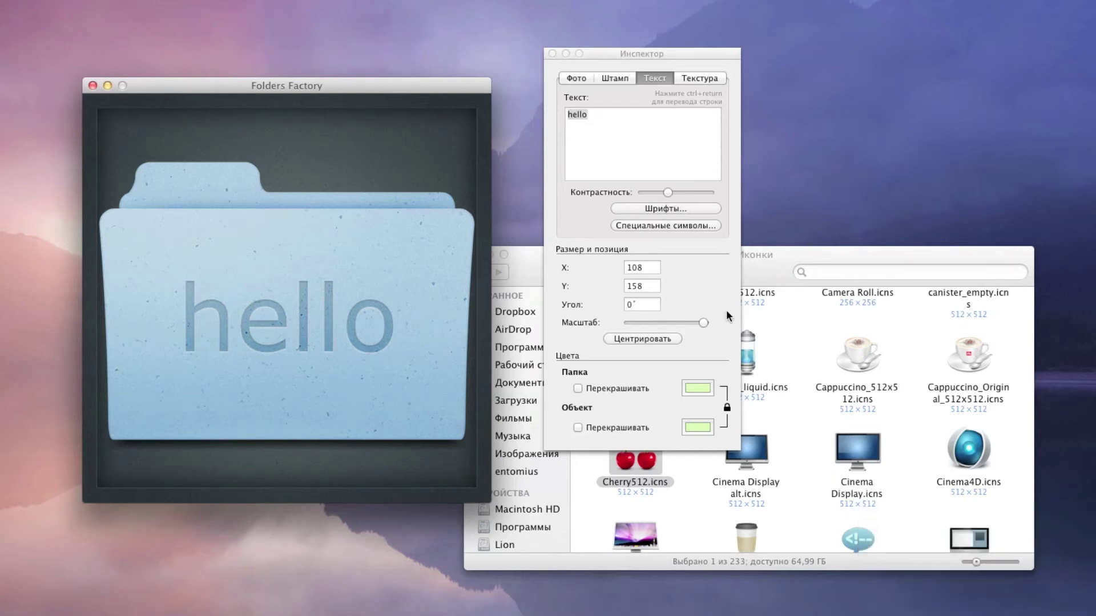
Add the left-shaded rightwards arrow symbol after "hello" in the imprinted text and close the special characters window
{"action": "left_click", "coordinate": [652, 225]}
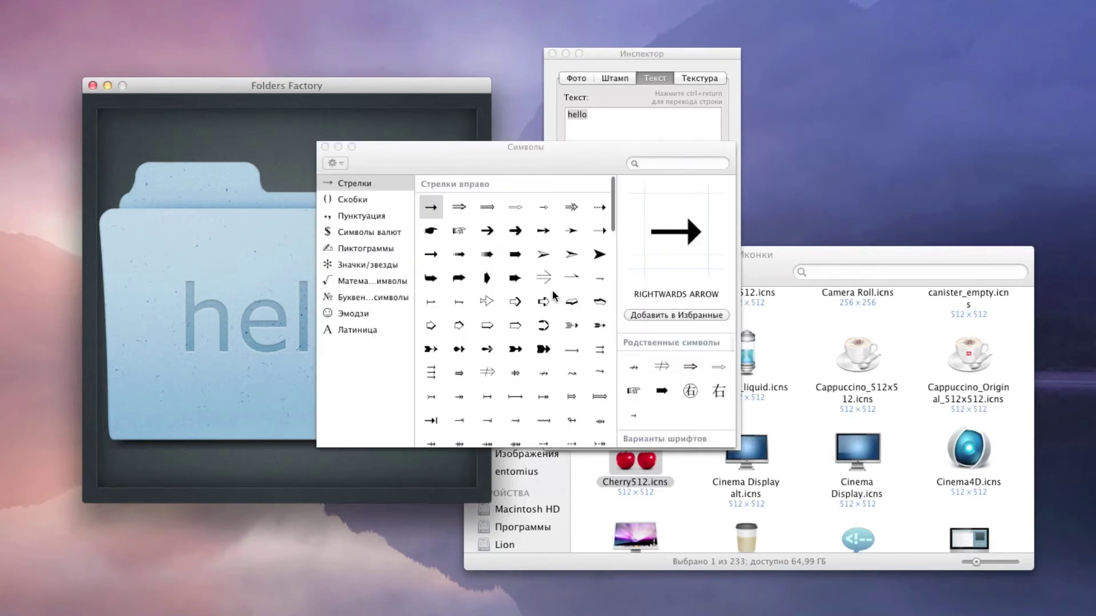
{"action": "left_click", "coordinate": [544, 302]}
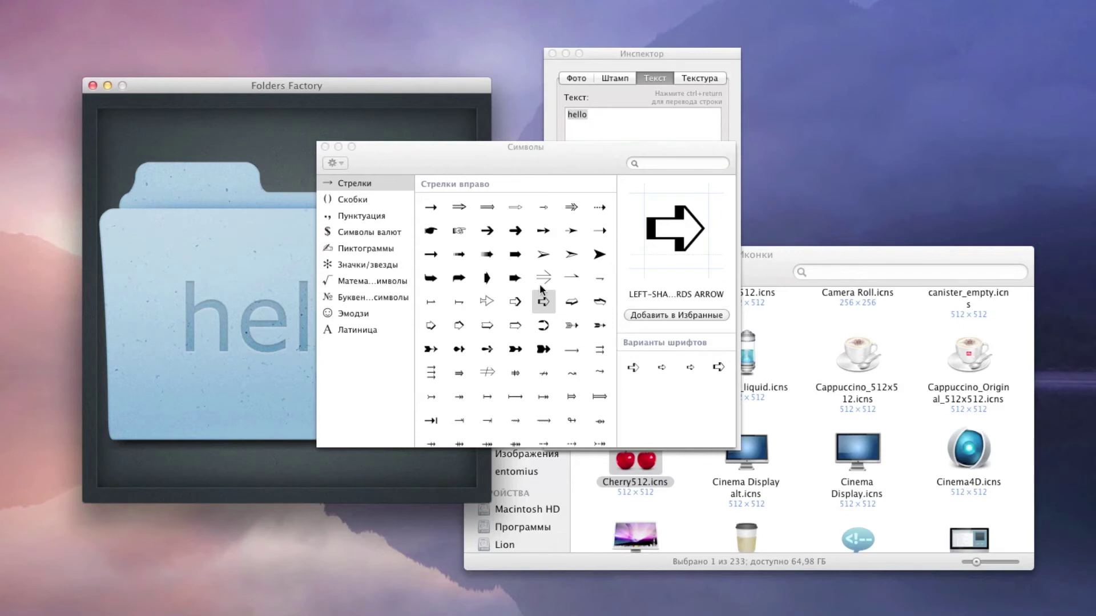
{"action": "left_click_drag", "start_coordinate": [544, 303], "coordinate": [622, 135]}
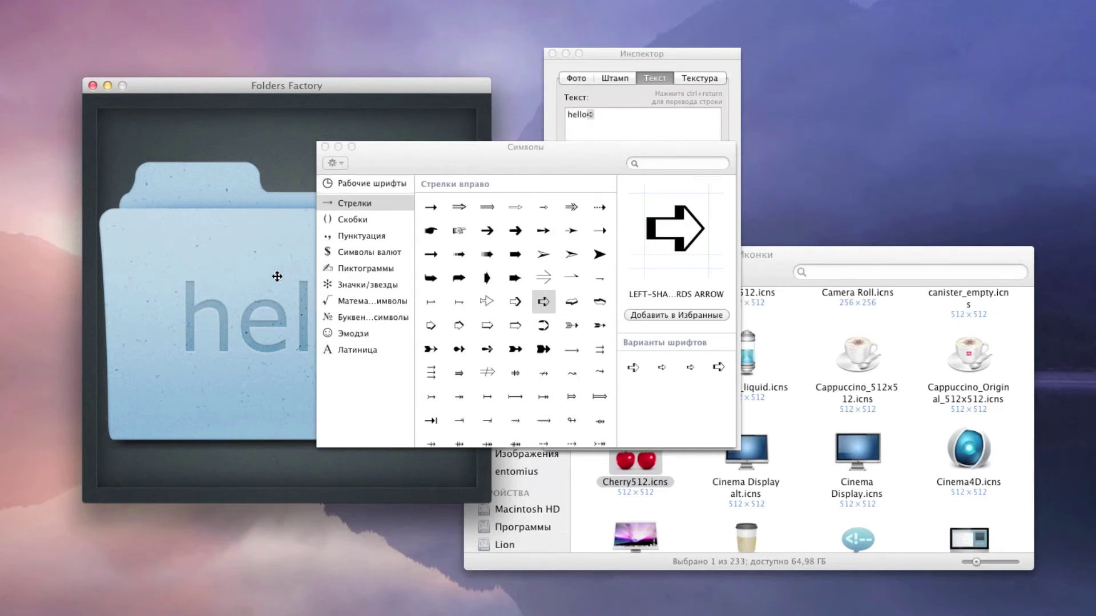
{"action": "left_click", "coordinate": [324, 148]}
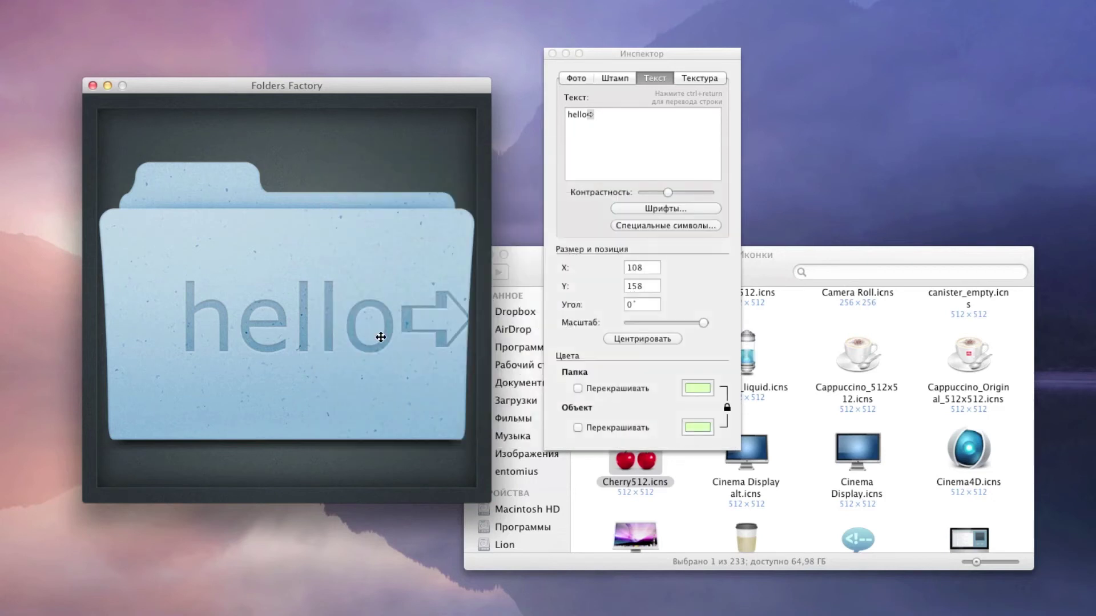
Centre the "hello" text with its arrow on the folder, and switch folder recolouring on and off
{"action": "left_click_drag", "start_coordinate": [353, 334], "coordinate": [328, 338]}
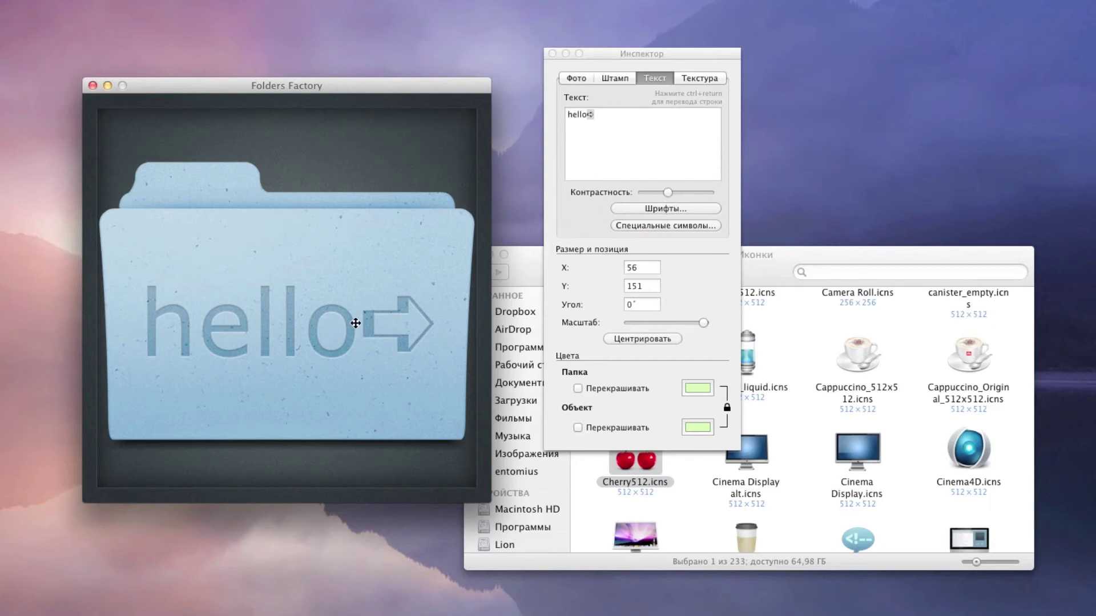
{"action": "mouse_move", "coordinate": [703, 324]}
{"action": "left_mouse_down"}
{"action": "mouse_move", "coordinate": [688, 322]}
{"action": "mouse_move", "coordinate": [708, 323]}
{"action": "left_mouse_up"}
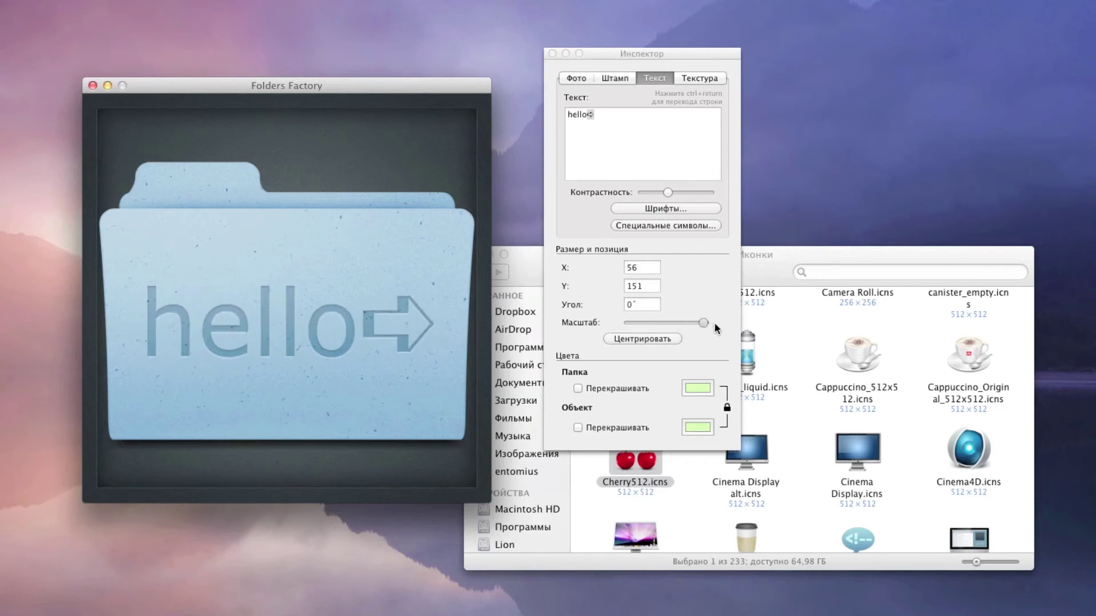
{"action": "left_click", "coordinate": [664, 339]}
{"action": "left_click", "coordinate": [580, 389]}
{"action": "left_click", "coordinate": [582, 389]}
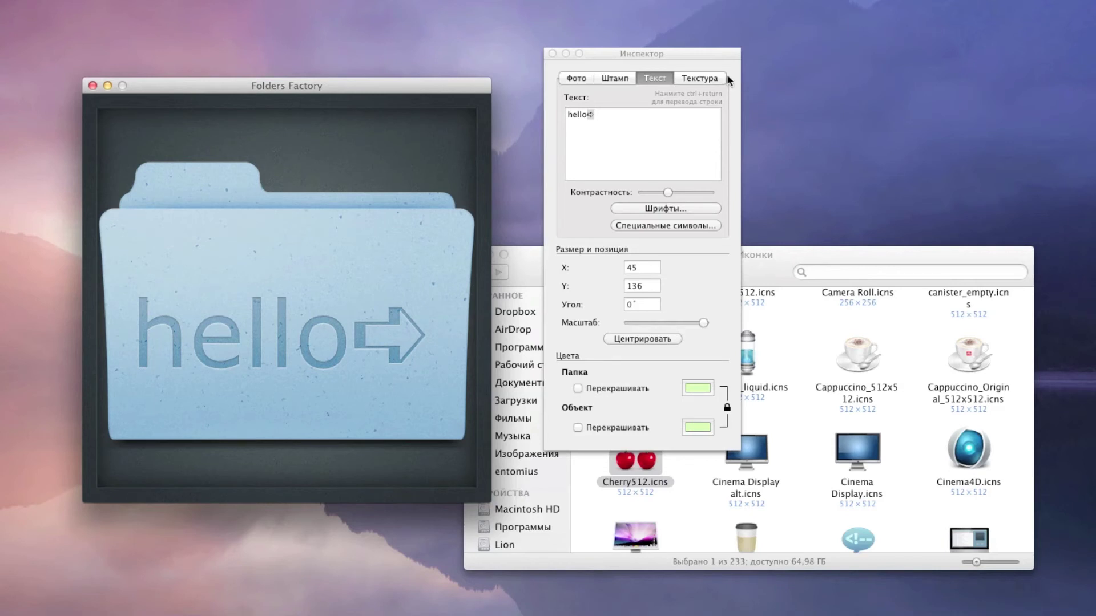
In texture mode, apply Cherry512.icns as the folder's texture image
{"action": "left_click", "coordinate": [699, 78]}
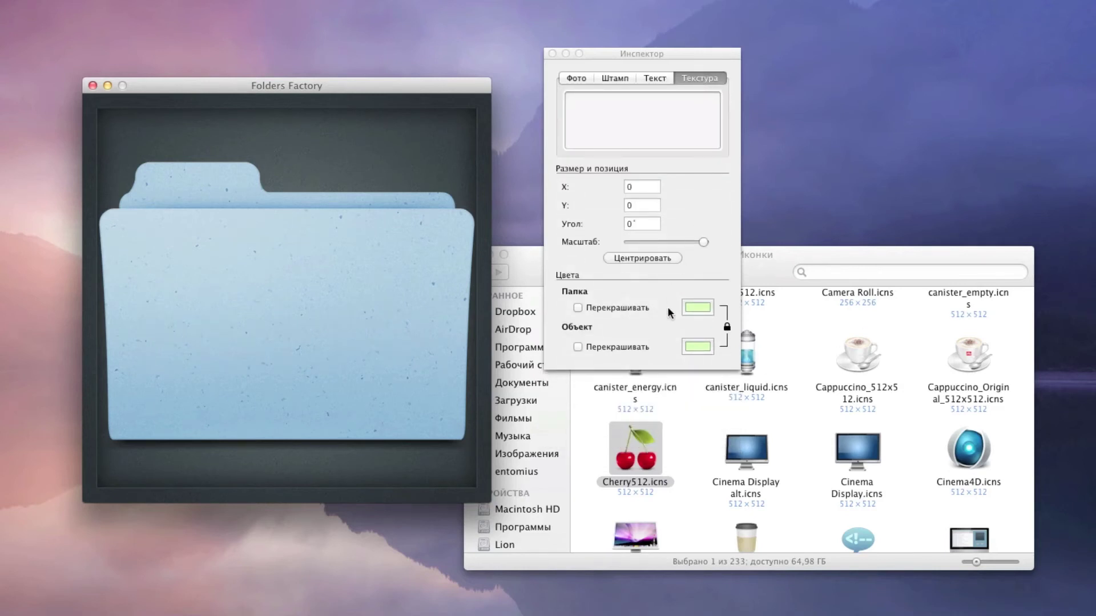
{"action": "left_click_drag", "start_coordinate": [638, 469], "coordinate": [351, 371]}
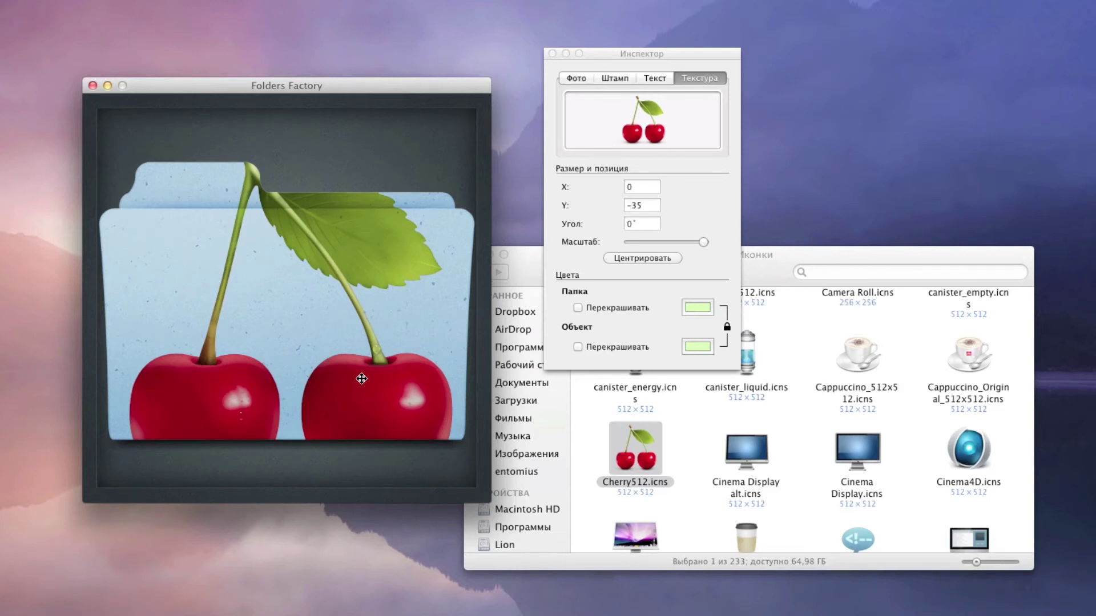
Reduce the cherry texture to roughly half scale and move it to X 80, Y 64
{"action": "left_click_drag", "start_coordinate": [704, 242], "coordinate": [669, 242]}
{"action": "left_click_drag", "start_coordinate": [254, 403], "coordinate": [257, 300]}
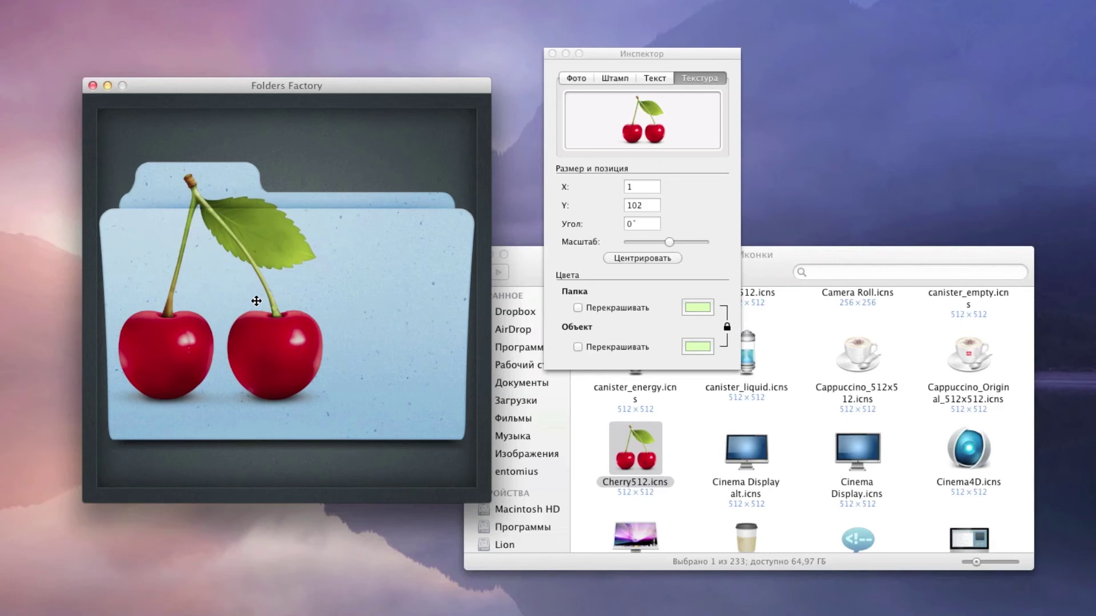
{"action": "left_click_drag", "start_coordinate": [256, 301], "coordinate": [314, 330]}
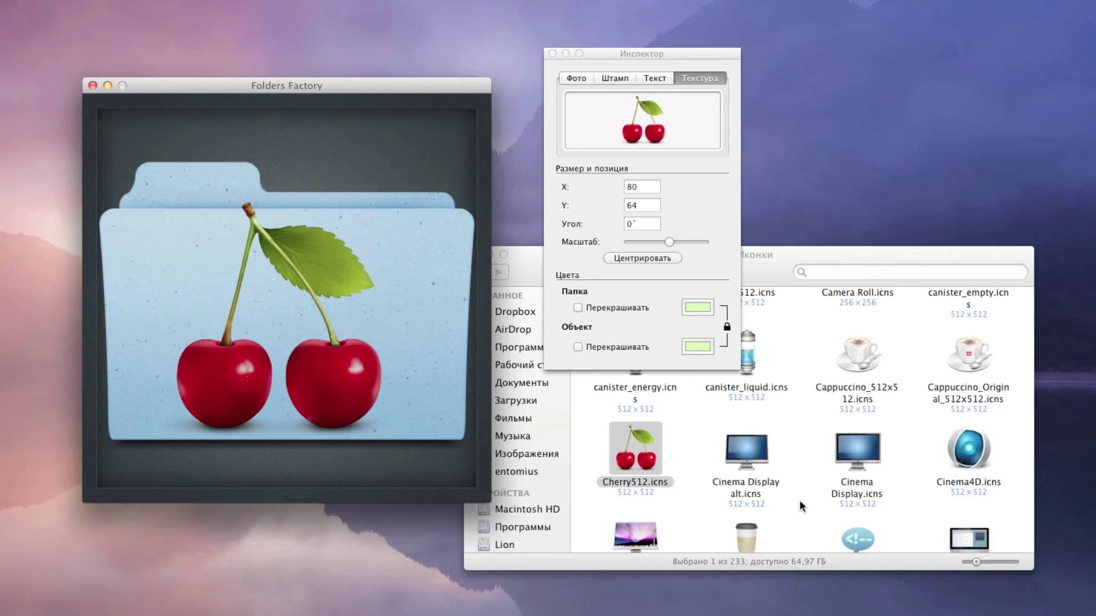
Enlarge the cherry texture to near-maximum scale at X -82, Y -81 and recolour the folder light green
{"action": "left_click_drag", "start_coordinate": [669, 242], "coordinate": [705, 243]}
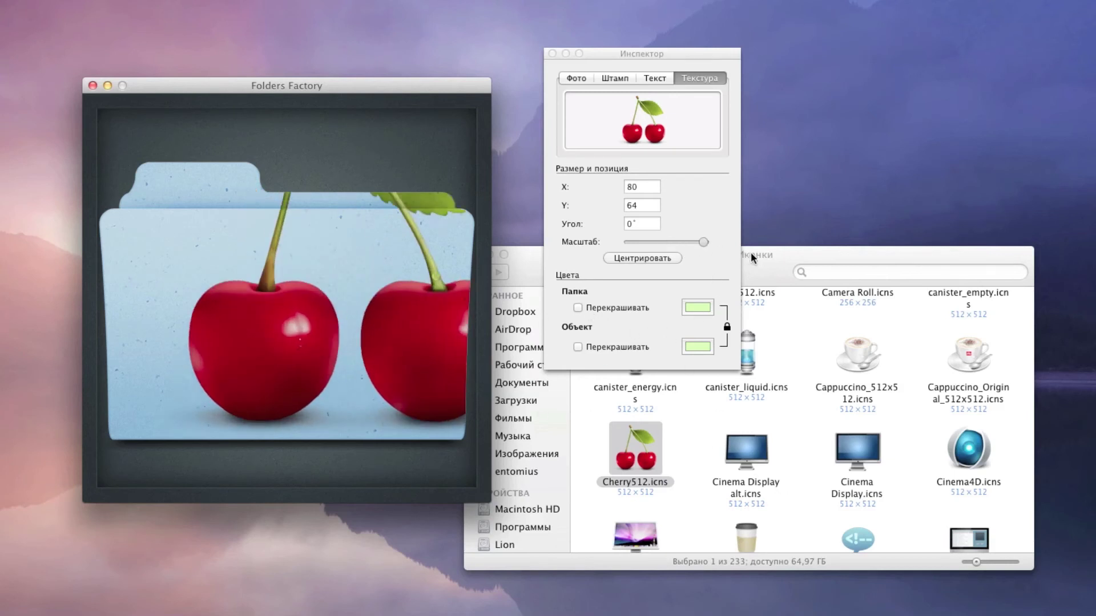
{"action": "left_click_drag", "start_coordinate": [302, 289], "coordinate": [182, 396]}
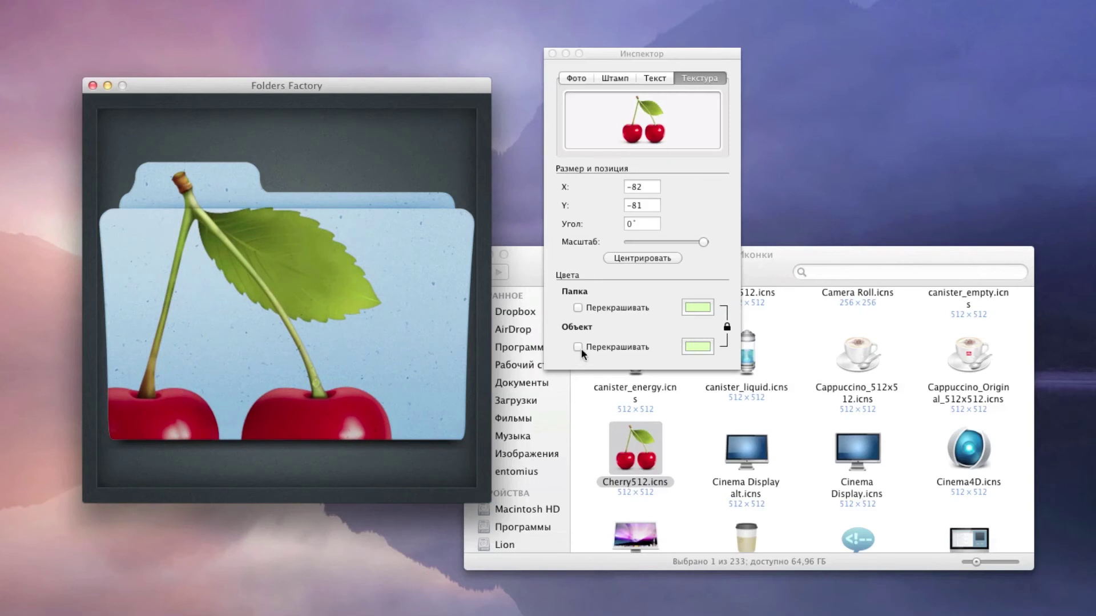
{"action": "left_click", "coordinate": [578, 309]}
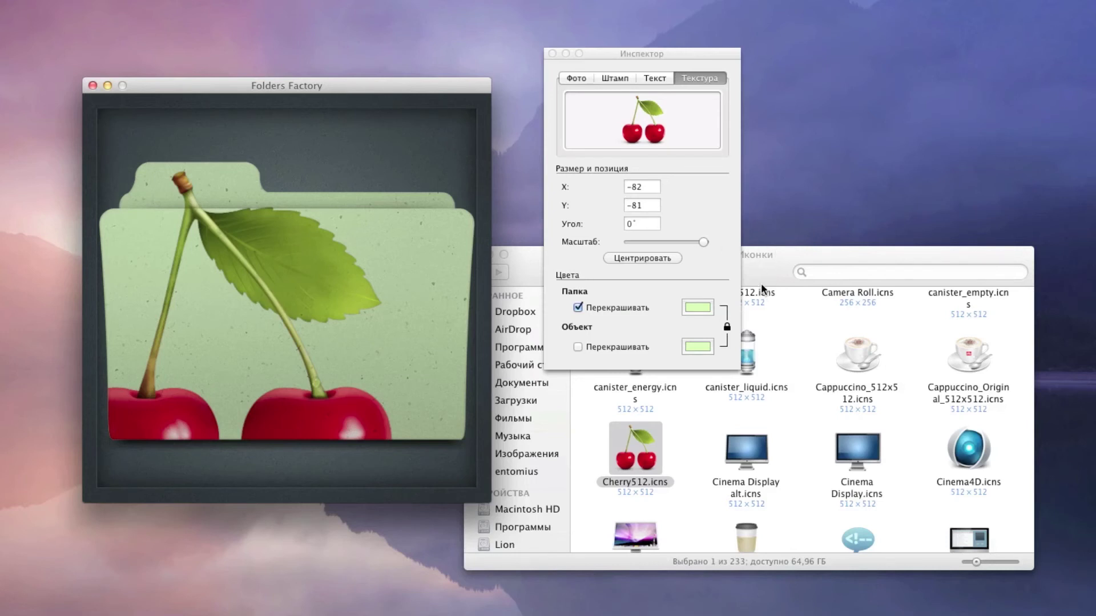
Apply the finished cherry icon to the Logitech Webcam folder in Изображения
{"action": "left_click", "coordinate": [784, 320]}
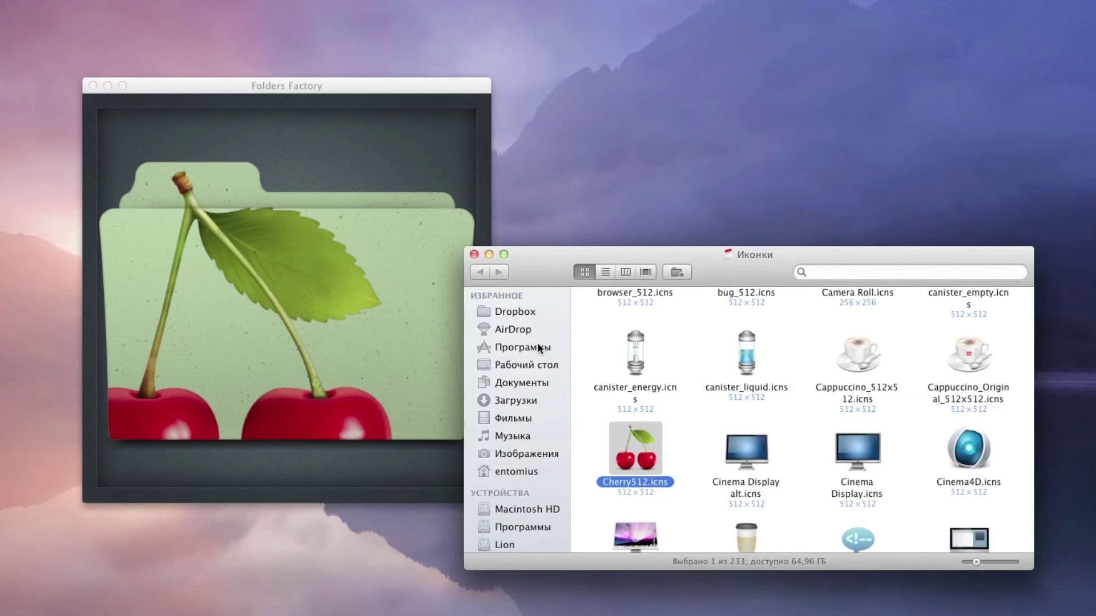
{"action": "left_click", "coordinate": [527, 454]}
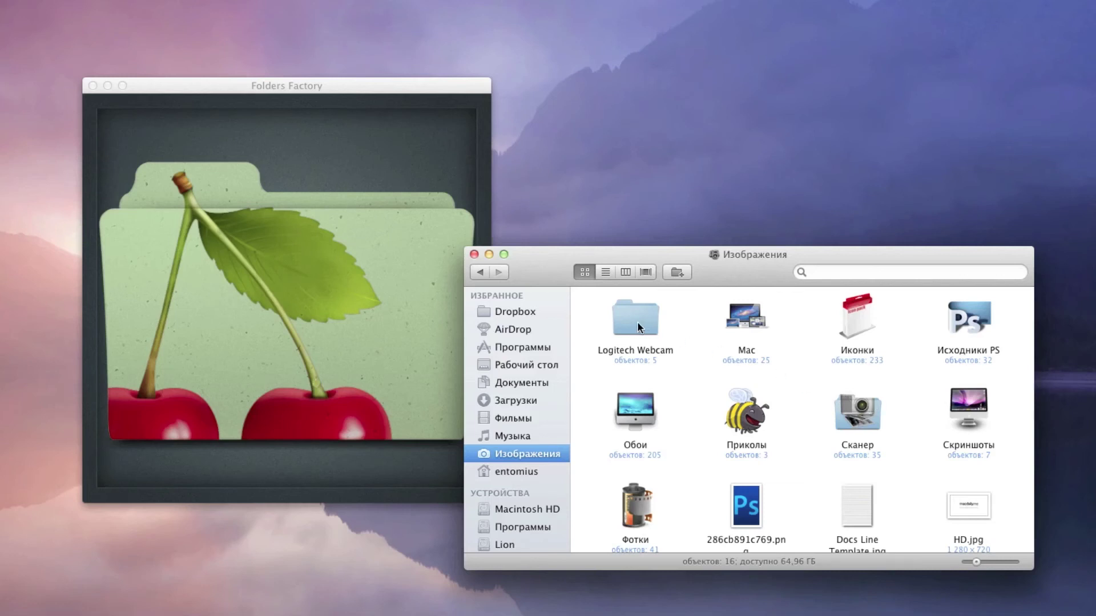
{"action": "left_click_drag", "start_coordinate": [637, 321], "coordinate": [277, 322]}
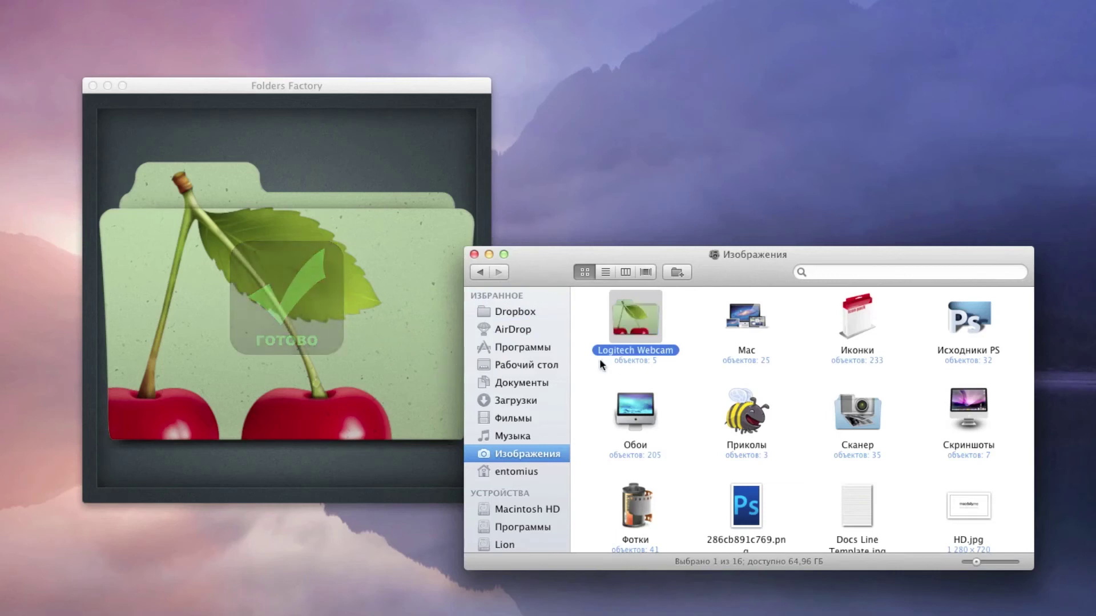
{"action": "left_click", "coordinate": [691, 373]}
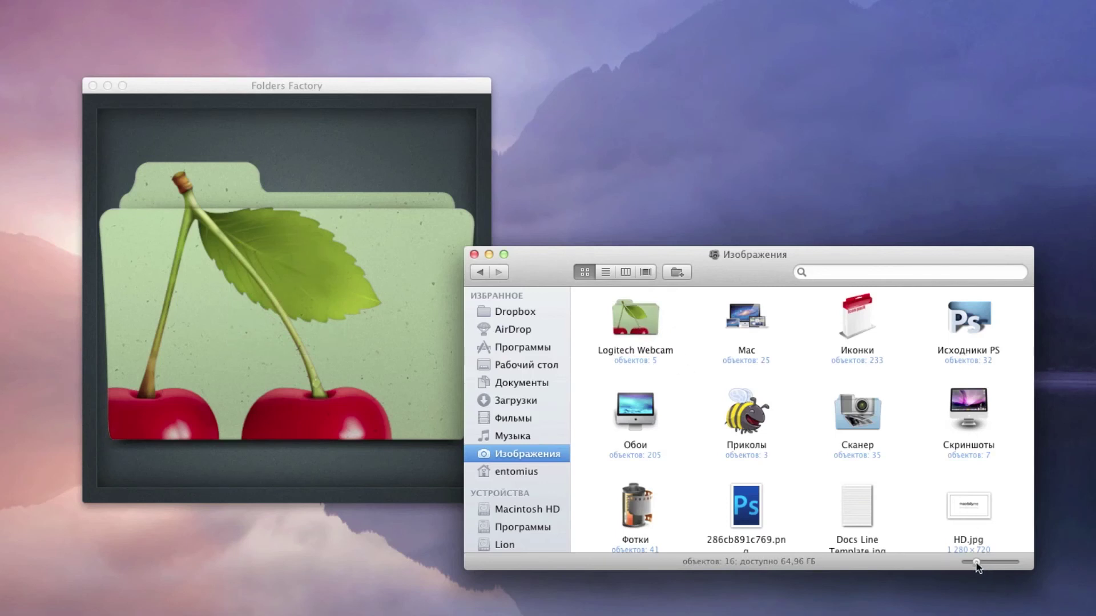
Preview the Logitech Webcam folder with Quick Look to examine its new icon, and close the preview
{"action": "left_click", "coordinate": [637, 331]}
{"action": "key", "text": "space"}
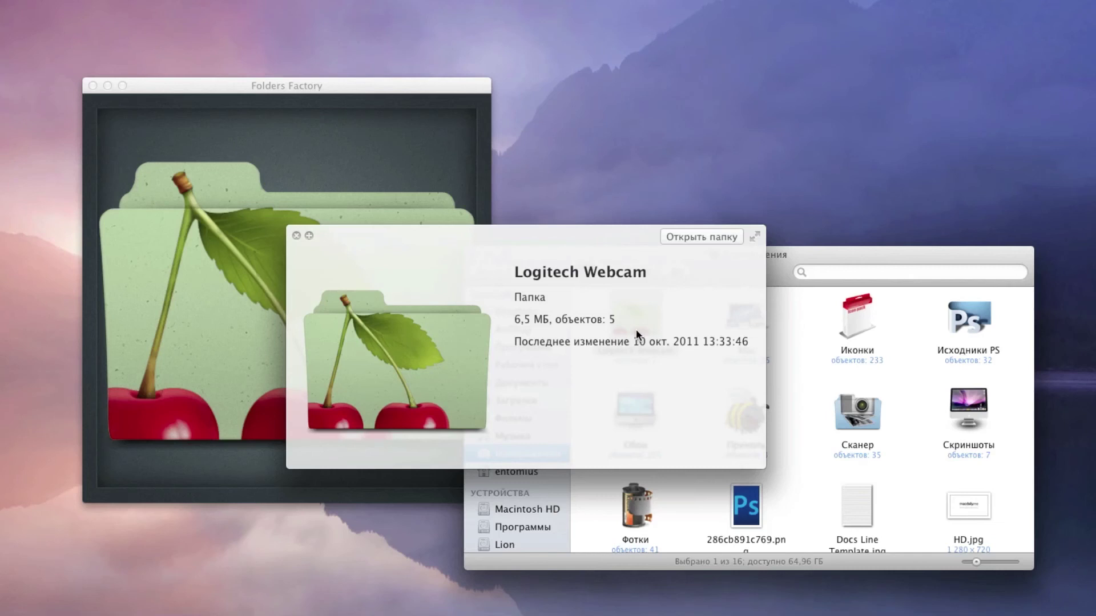
{"action": "key", "text": "space"}
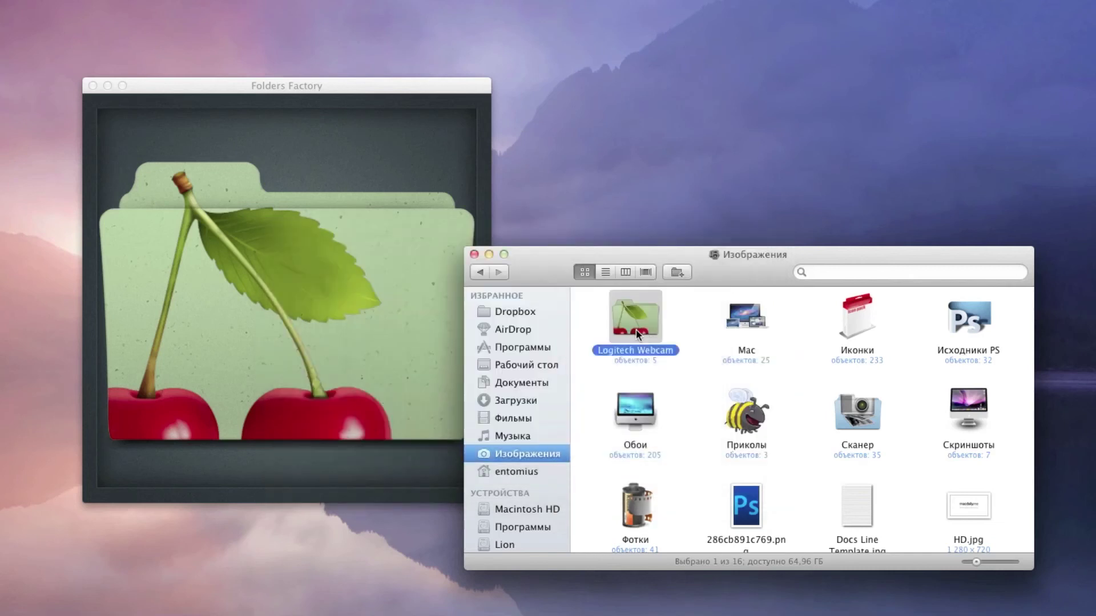
{"action": "left_click", "coordinate": [702, 355]}
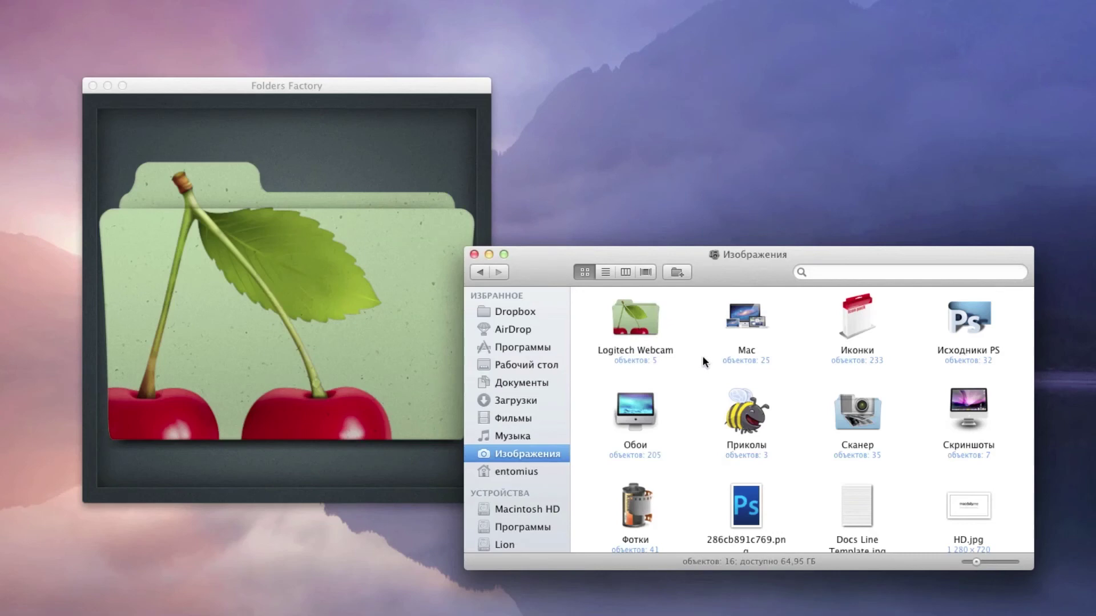
Switch to Folders Factory, open the folder chooser for restoring an original icon, and cancel it without choosing a folder
{"action": "left_click", "coordinate": [318, 242]}
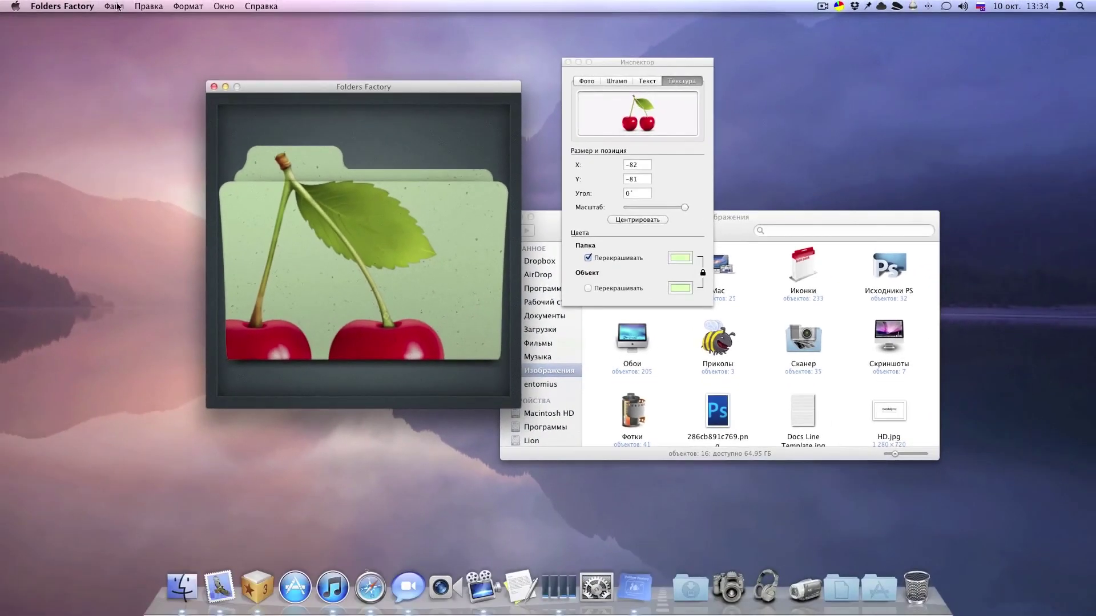
{"action": "left_click", "coordinate": [116, 7]}
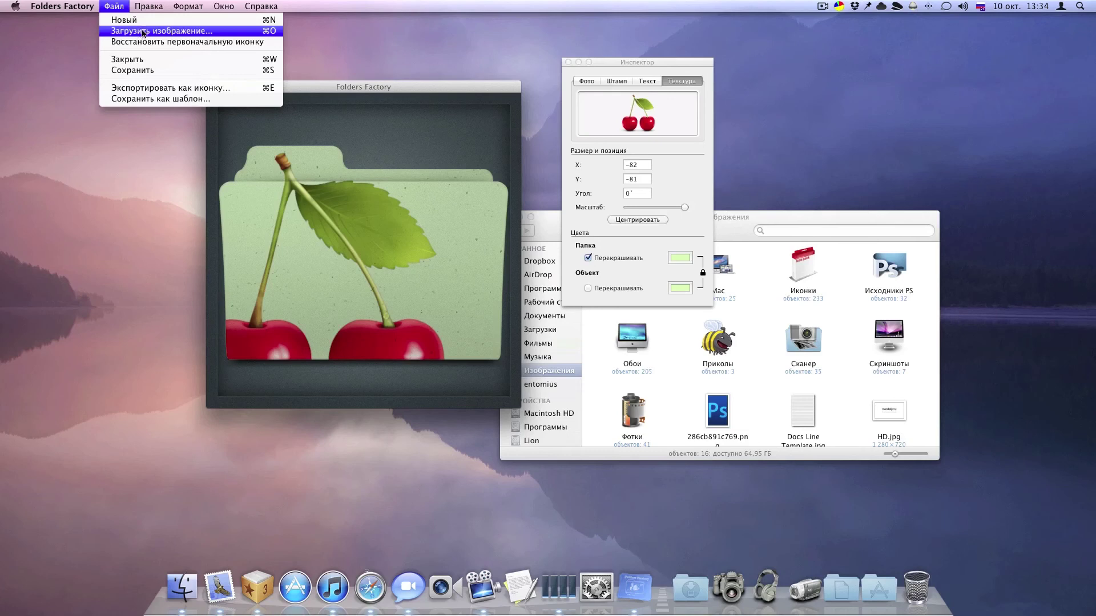
{"action": "left_click", "coordinate": [149, 42]}
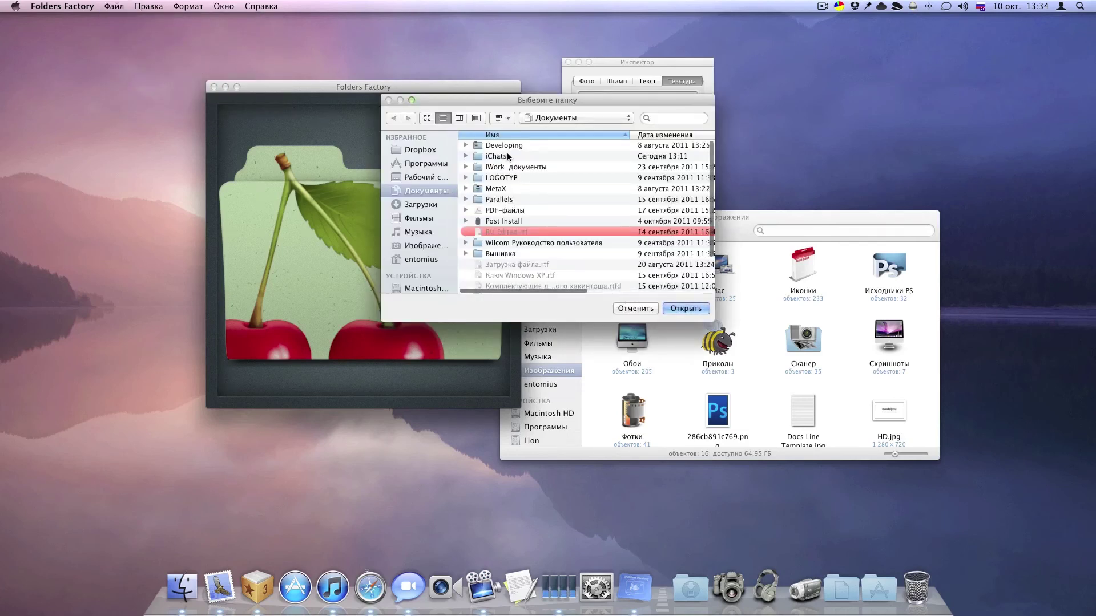
{"action": "left_click", "coordinate": [634, 310]}
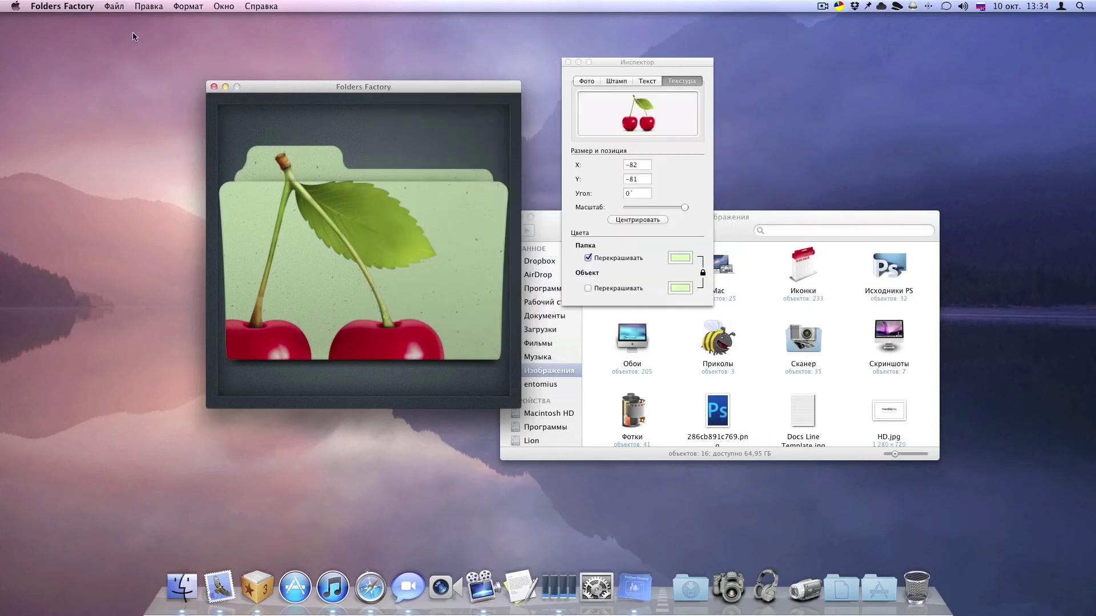
Export the cherry folder design as an icon named Новый to the desktop (Рабочий стол)
{"action": "left_click", "coordinate": [114, 7]}
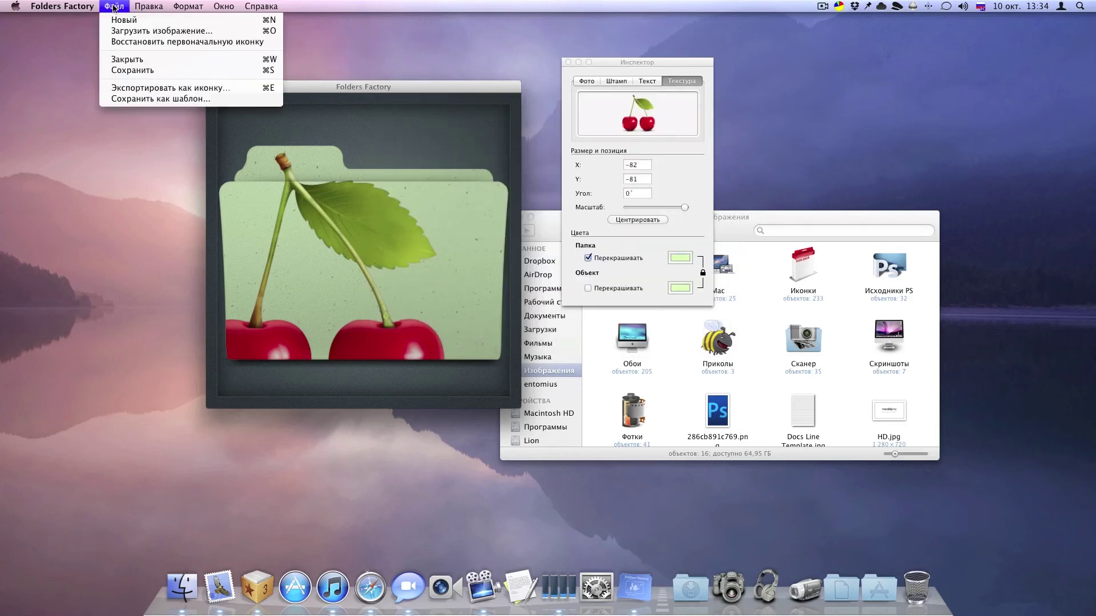
{"action": "left_click", "coordinate": [144, 89]}
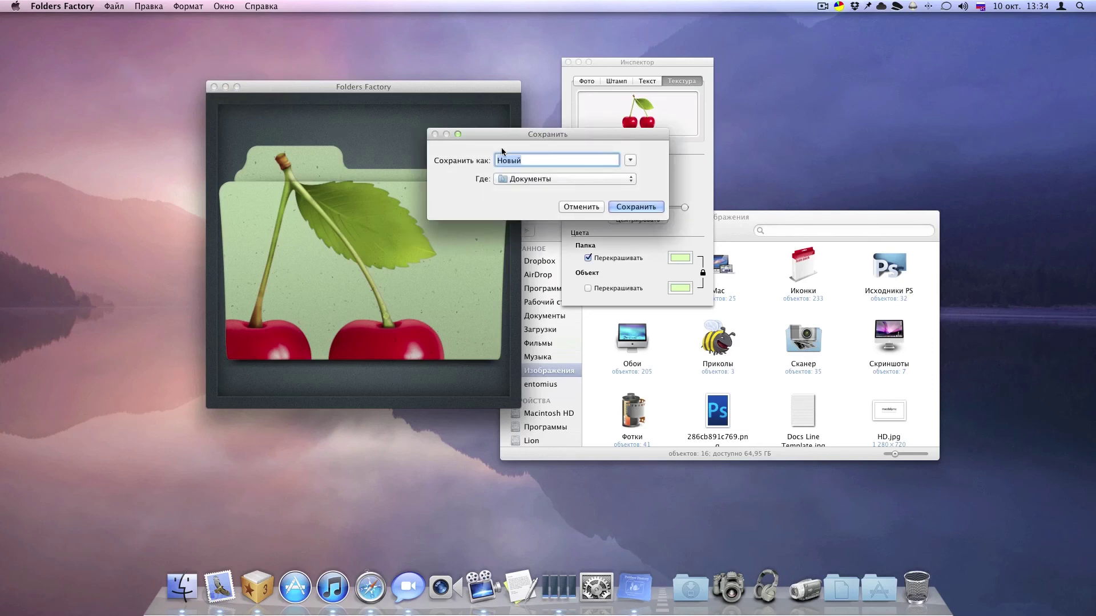
{"action": "left_click", "coordinate": [564, 178]}
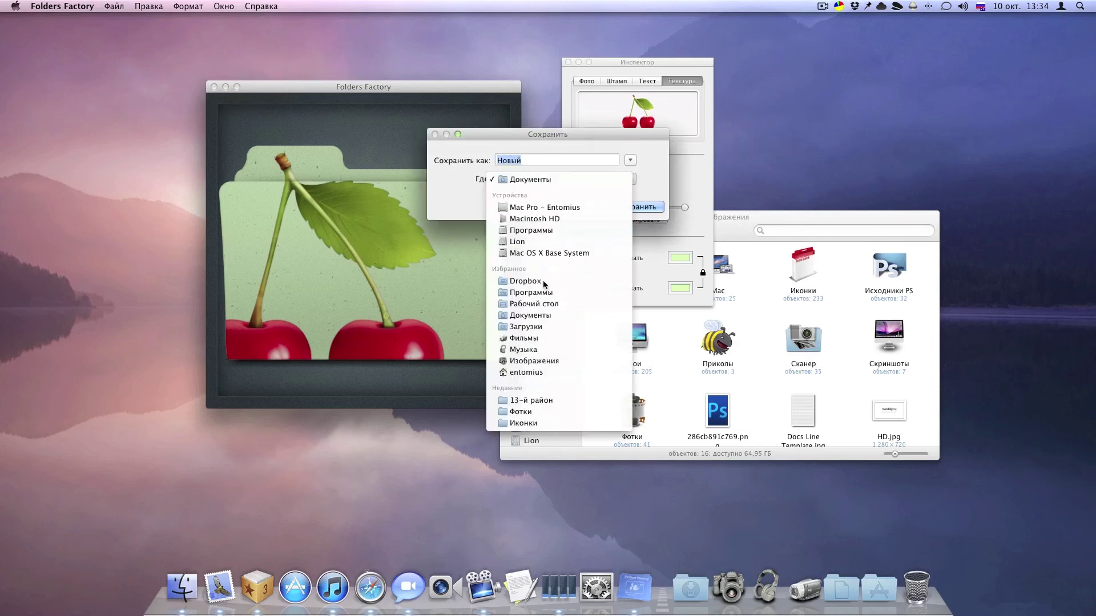
{"action": "left_click", "coordinate": [541, 306]}
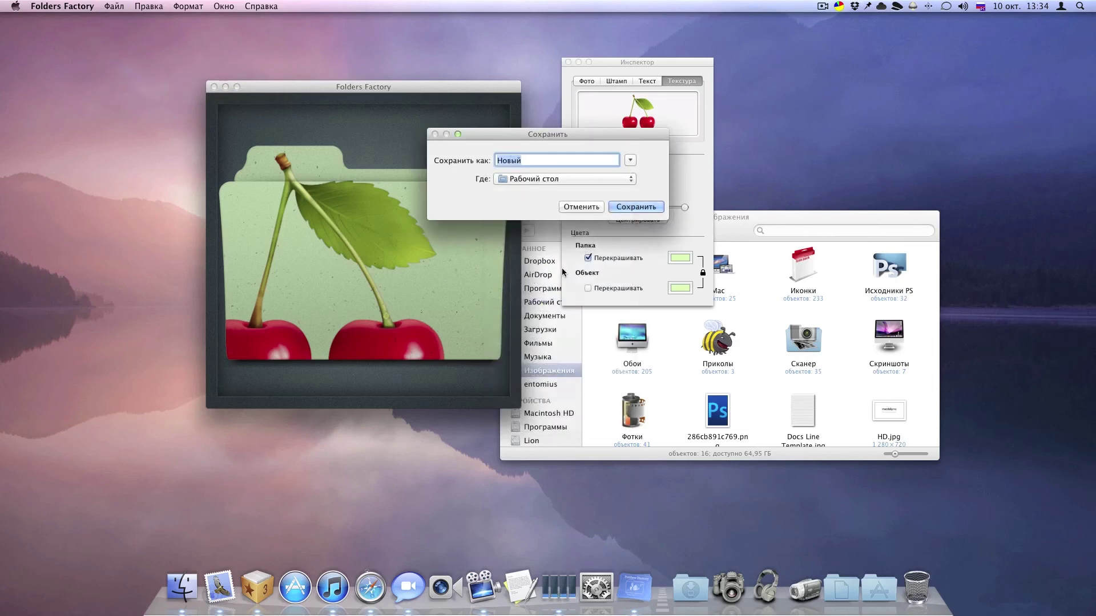
{"action": "left_click", "coordinate": [635, 207]}
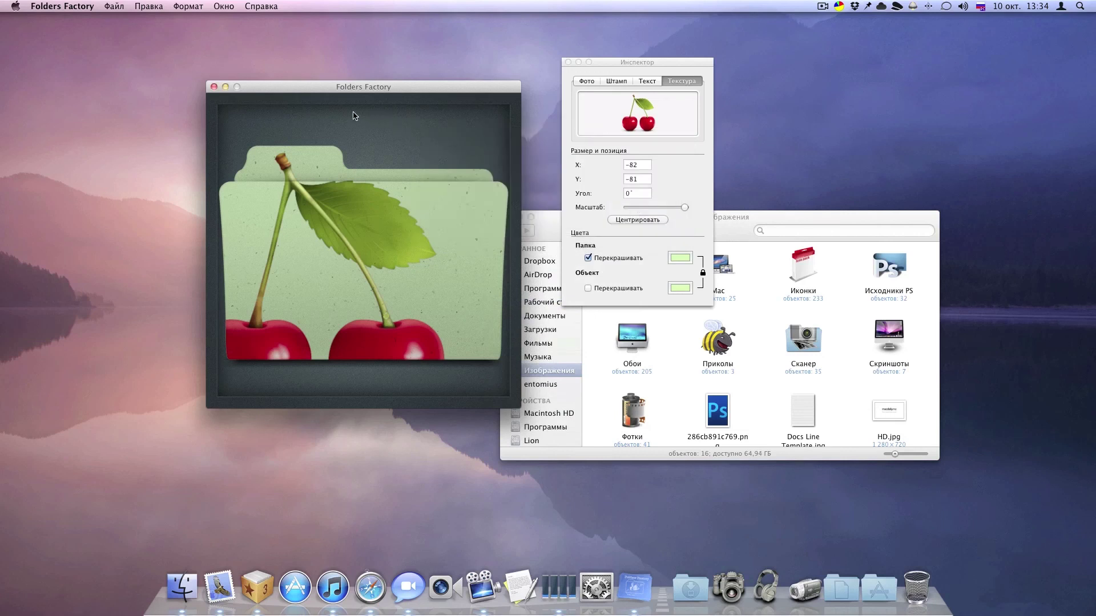
Open the template library (Библиотека) to view its contents, and close it
{"action": "left_click", "coordinate": [117, 8]}
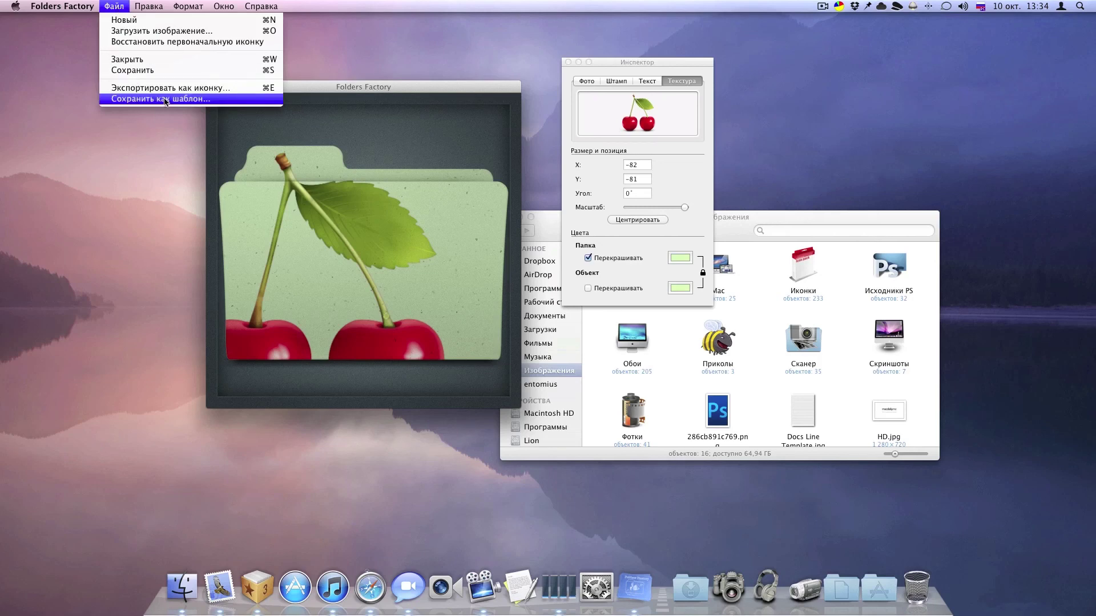
{"action": "mouse_move", "coordinate": [190, 5]}
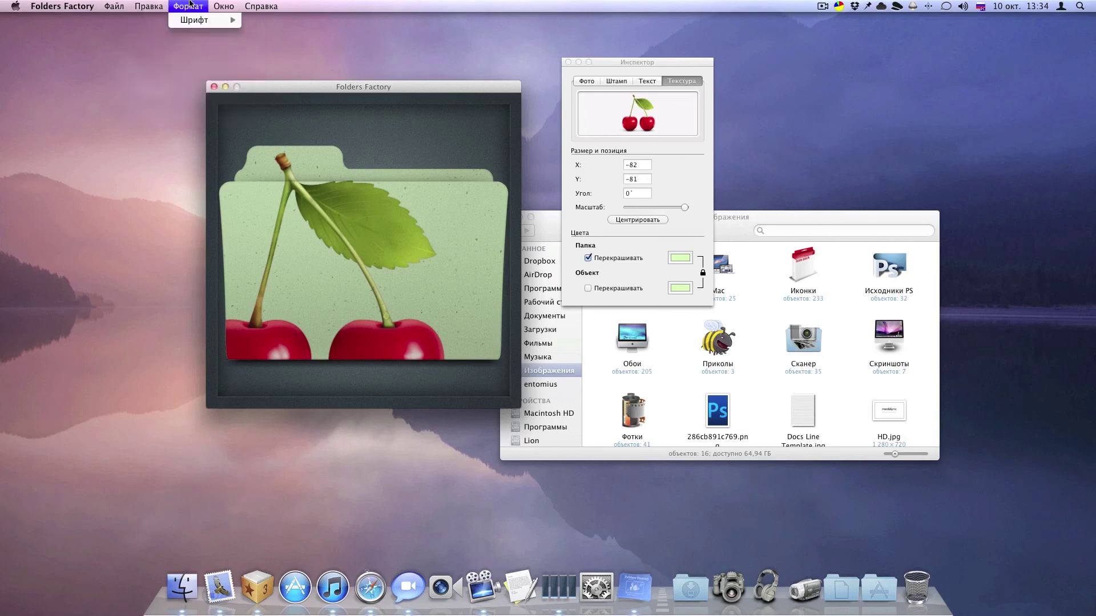
{"action": "mouse_move", "coordinate": [225, 7]}
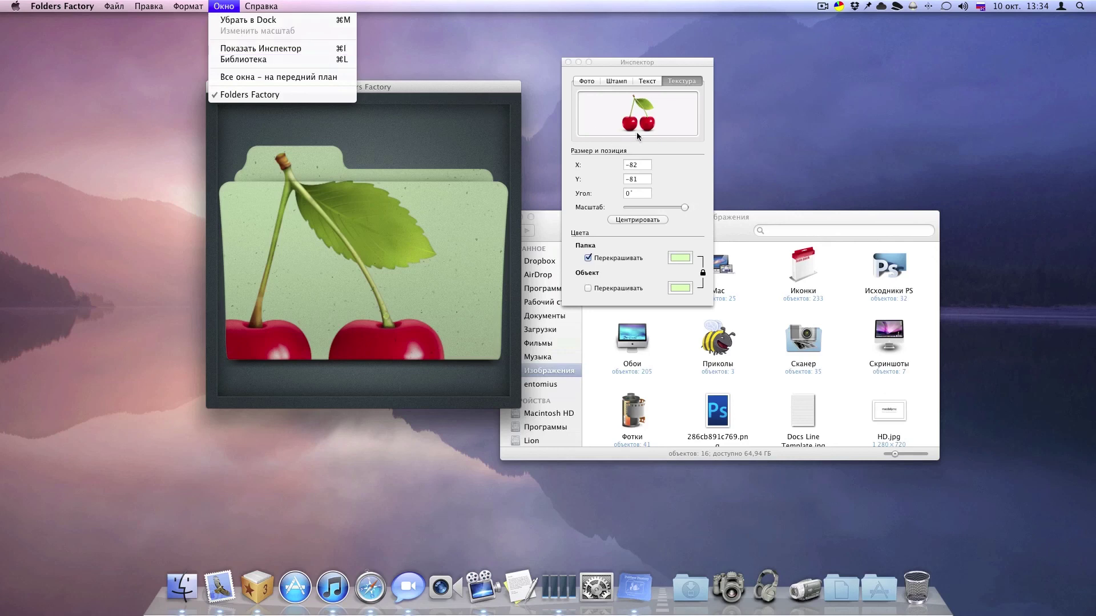
{"action": "left_click", "coordinate": [237, 60]}
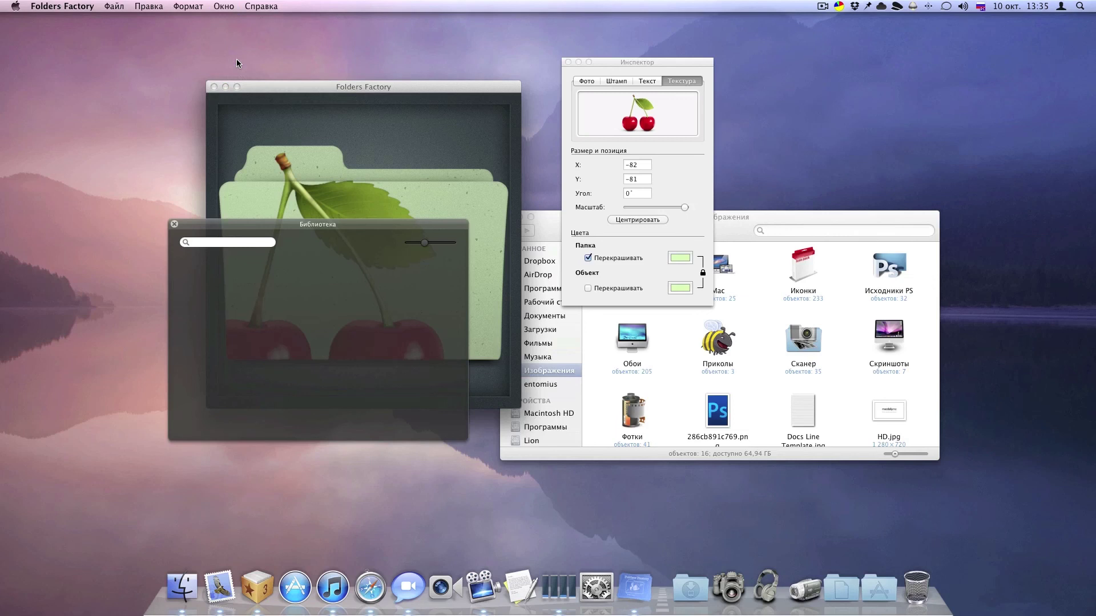
{"action": "left_click", "coordinate": [174, 224]}
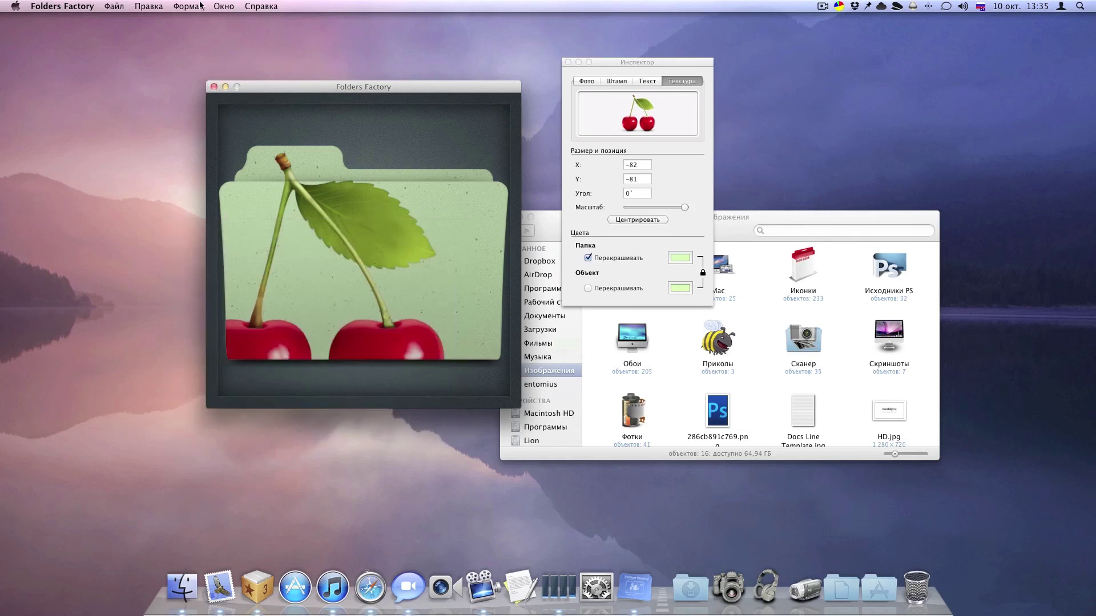
Start saving the cherry design as a template, and cancel at the keywords request
{"action": "left_click", "coordinate": [225, 6]}
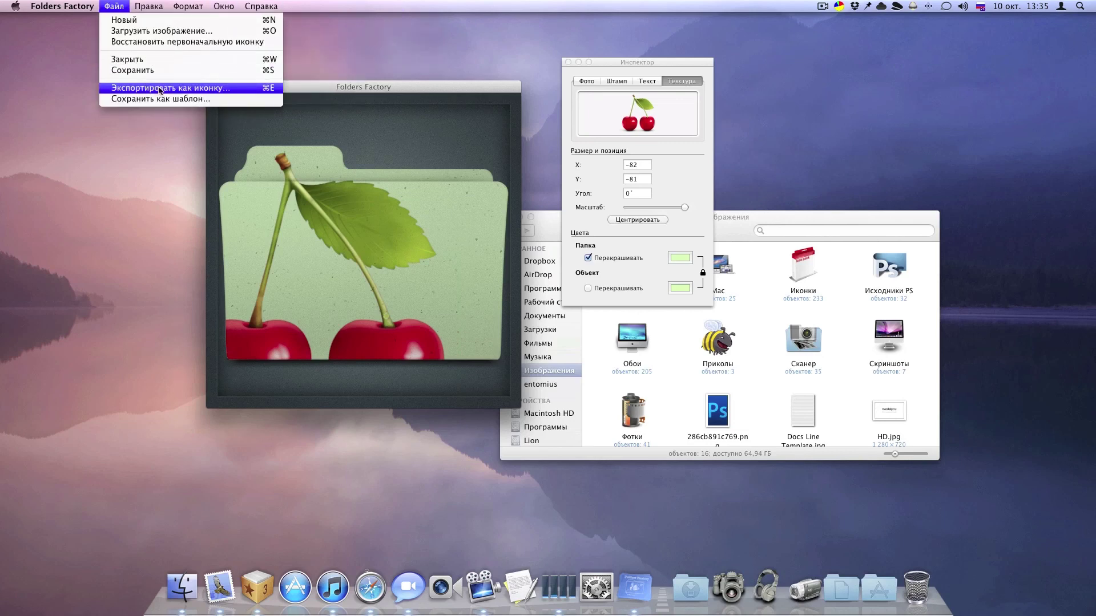
{"action": "left_click", "coordinate": [164, 100]}
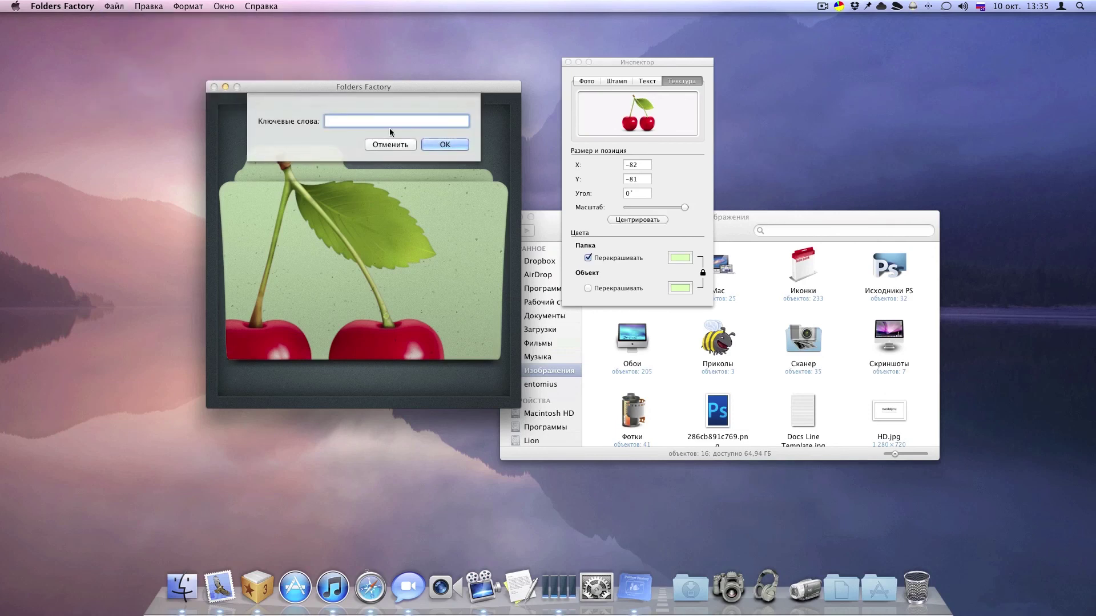
{"action": "left_click", "coordinate": [392, 142]}
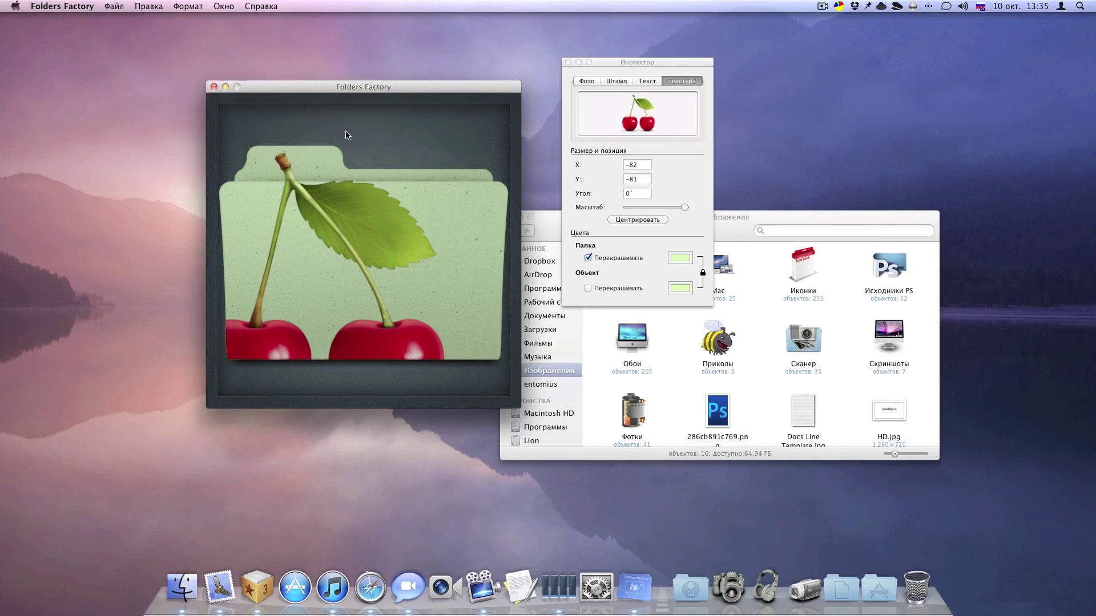
{"action": "left_click", "coordinate": [224, 6]}
{"action": "mouse_move", "coordinate": [54, 5]}
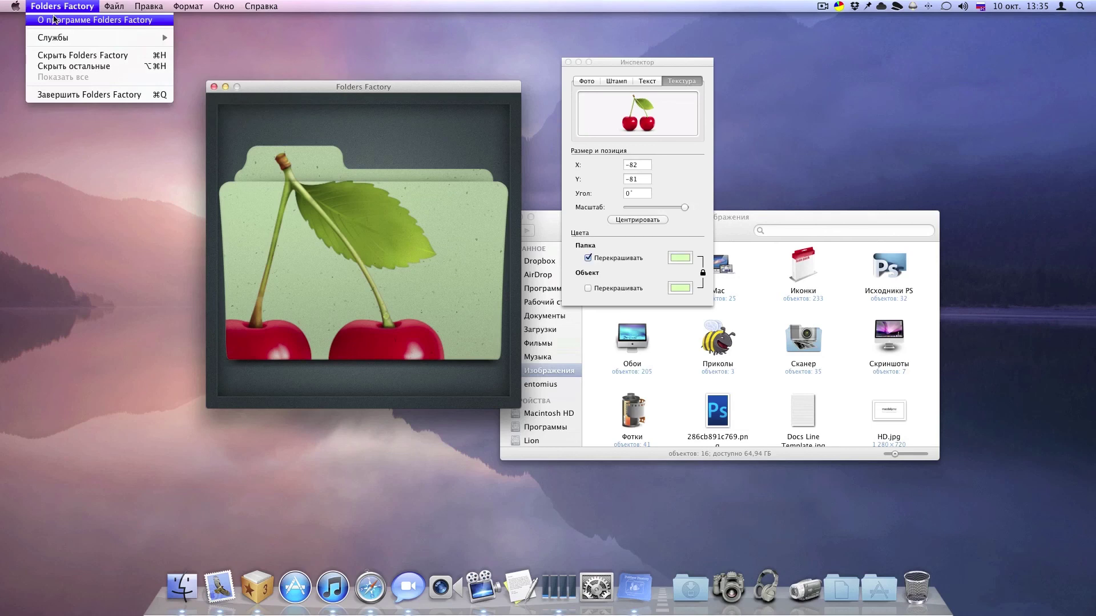
{"action": "mouse_move", "coordinate": [114, 6]}
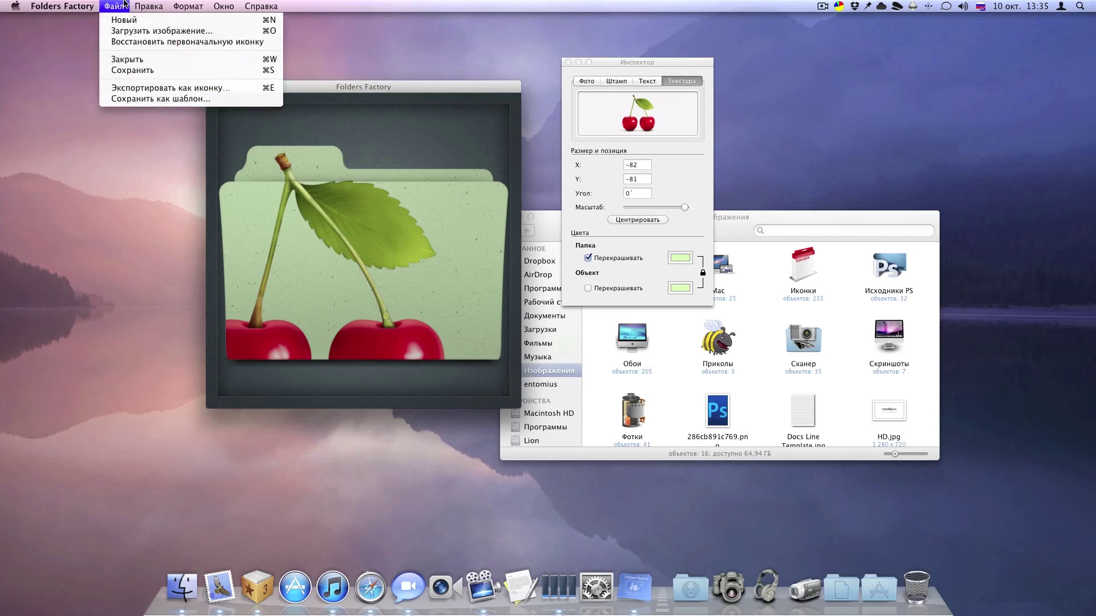
{"action": "mouse_move", "coordinate": [154, 5]}
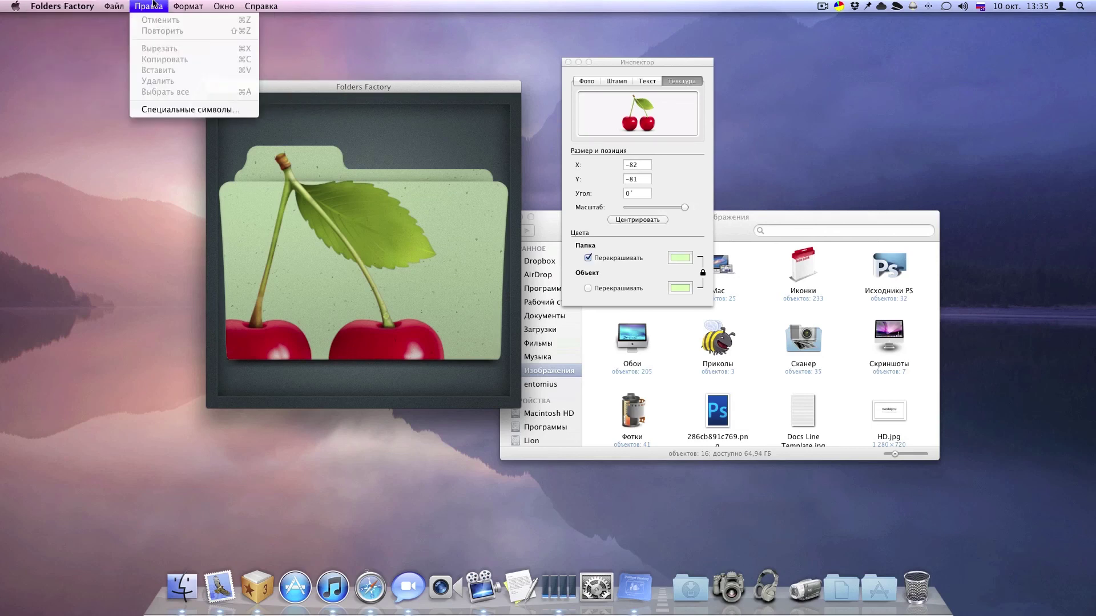
{"action": "left_click", "coordinate": [384, 90]}
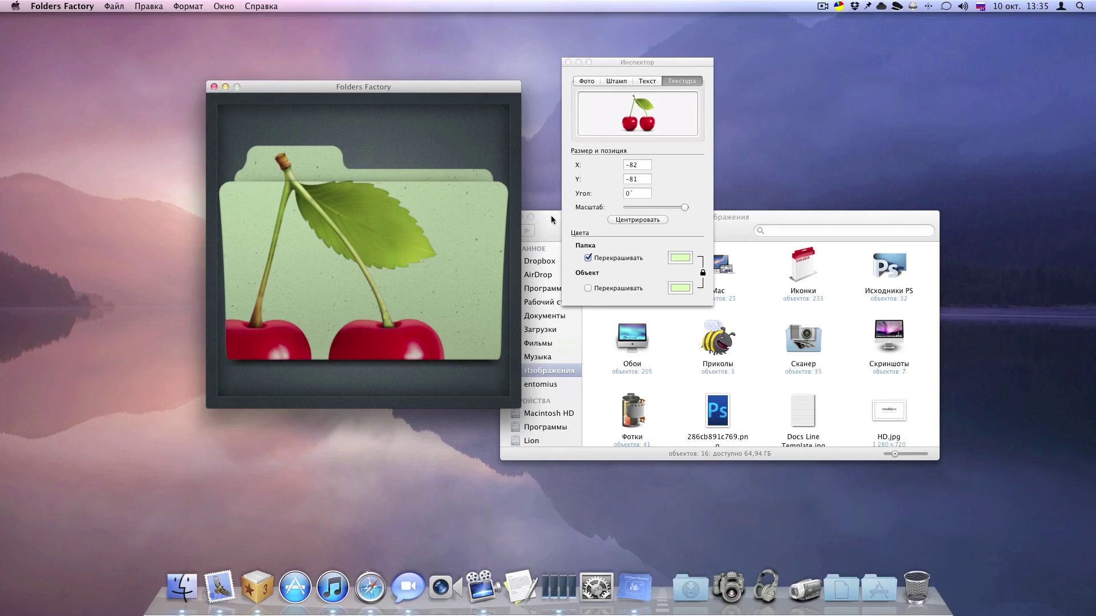
Switch to the Изображения window in Finder and slightly enlarge its icons
{"action": "left_click", "coordinate": [686, 368]}
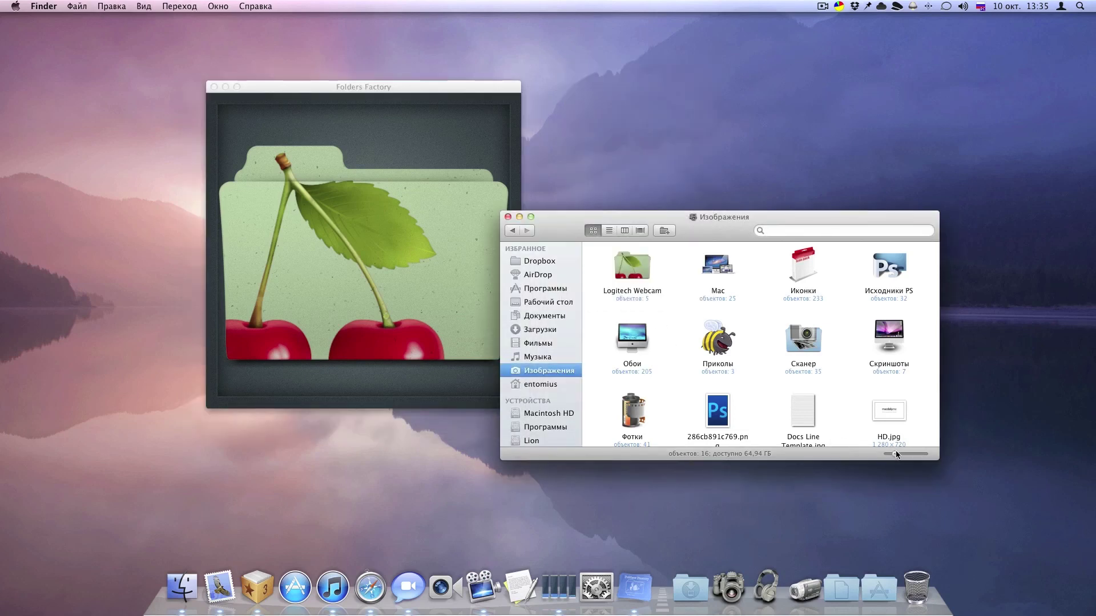
{"action": "mouse_move", "coordinate": [897, 454]}
{"action": "left_mouse_down"}
{"action": "mouse_move", "coordinate": [917, 463]}
{"action": "mouse_move", "coordinate": [896, 460]}
{"action": "left_mouse_up"}
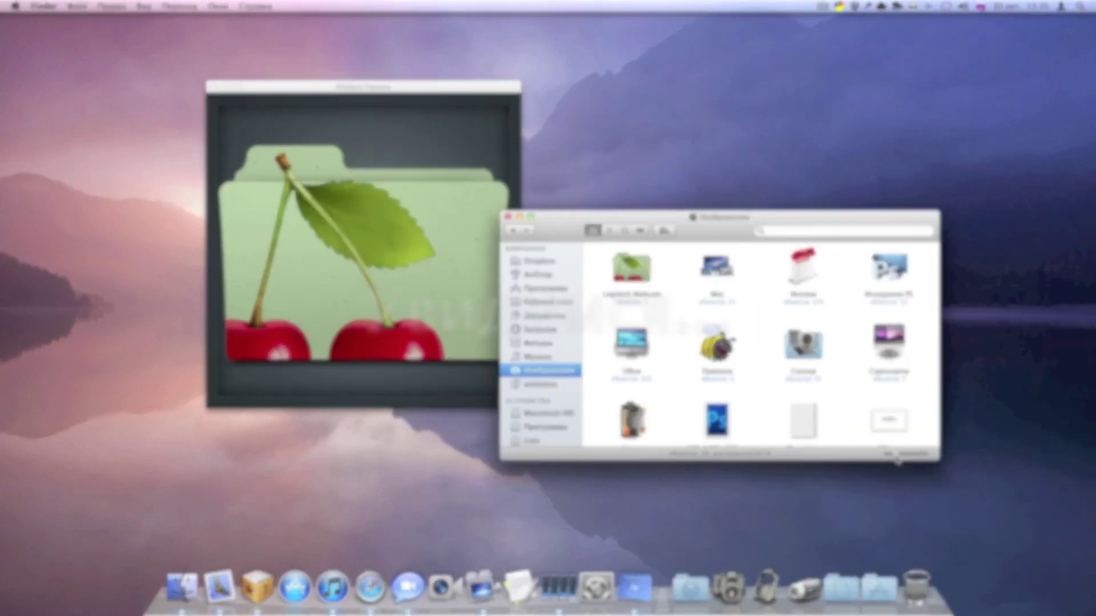